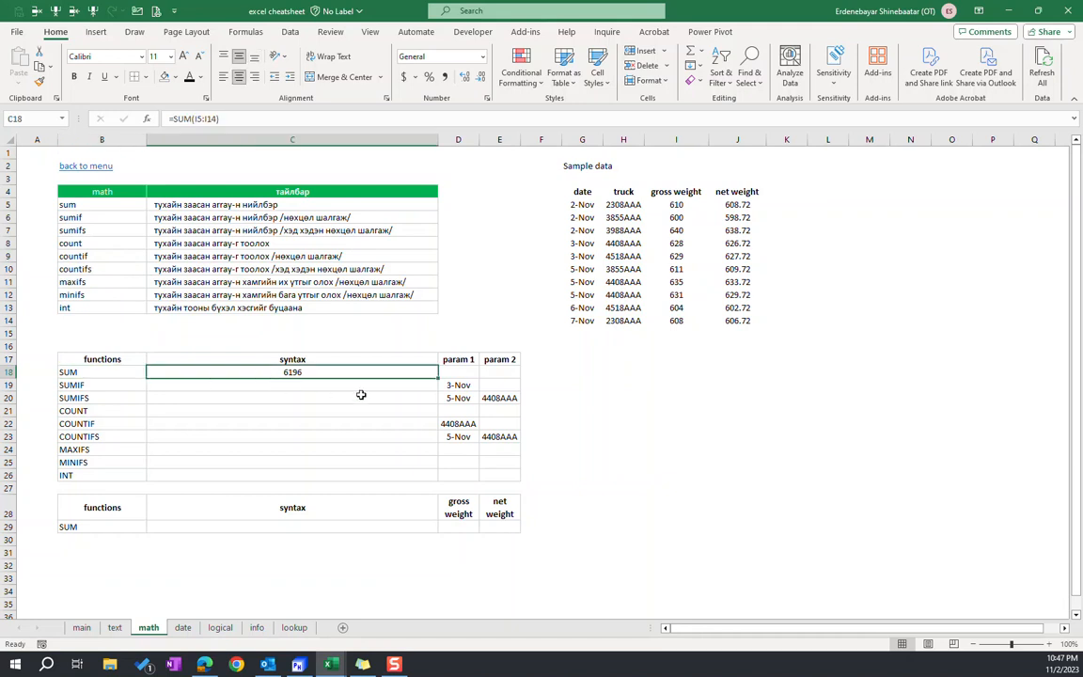
Replace the formula in C18 with a SUM that adds gross weight cells I5, I6, I7 and I8 individually.
key("Delete")
type("=sum(")
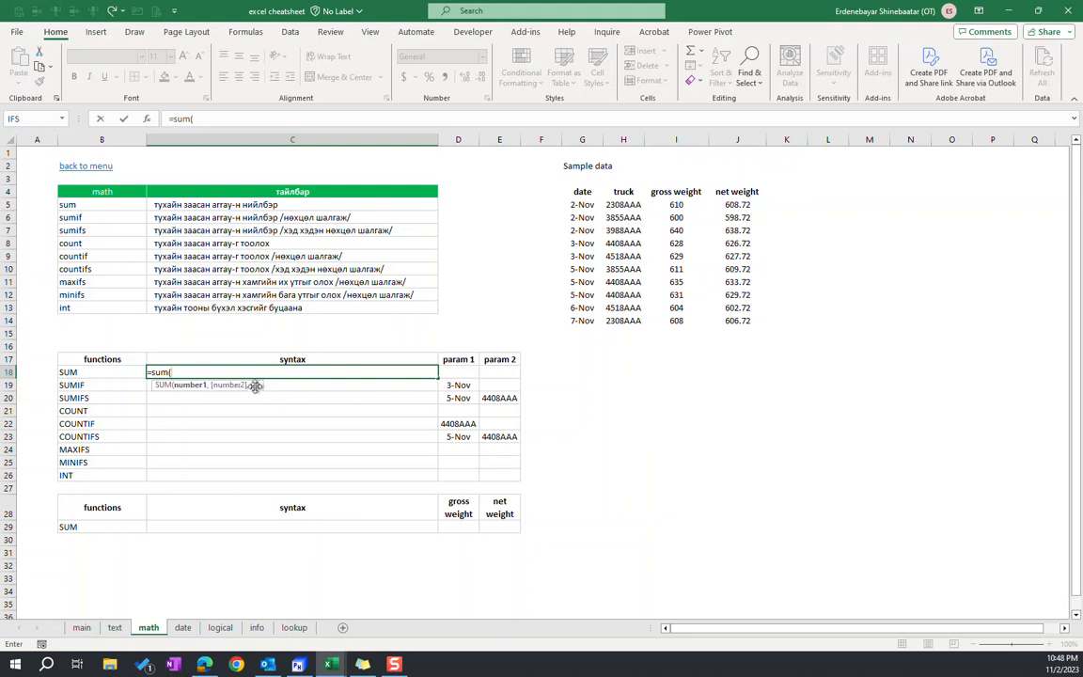
left_click(676, 204)
type(",")
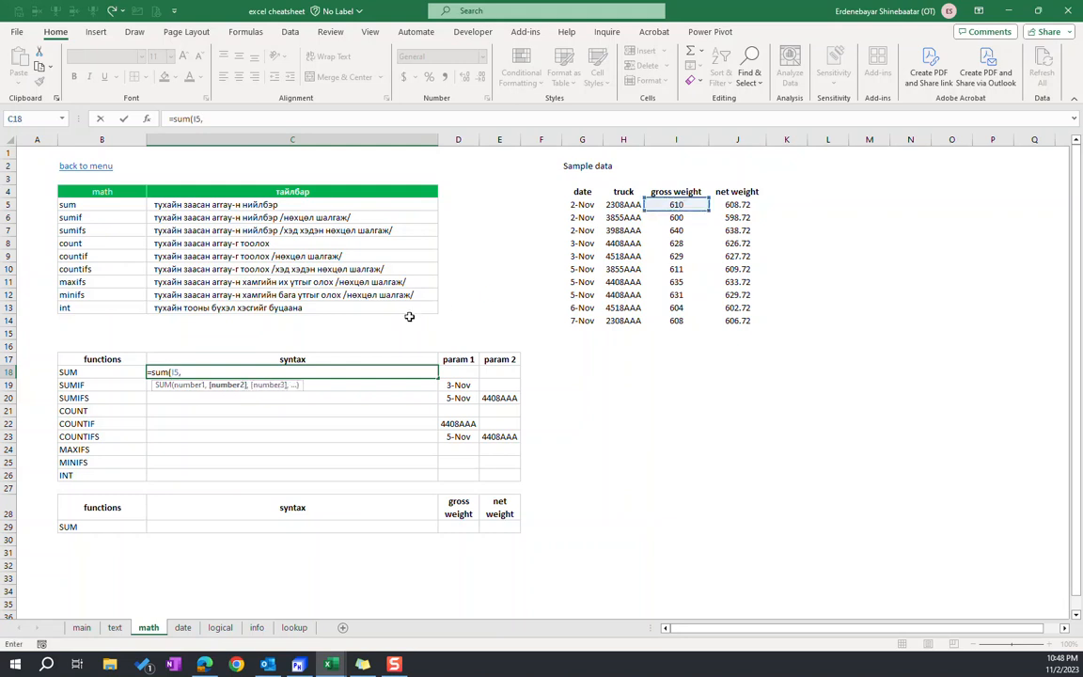
left_click(676, 217)
type(",")
left_click(676, 230)
type(",")
left_click(676, 242)
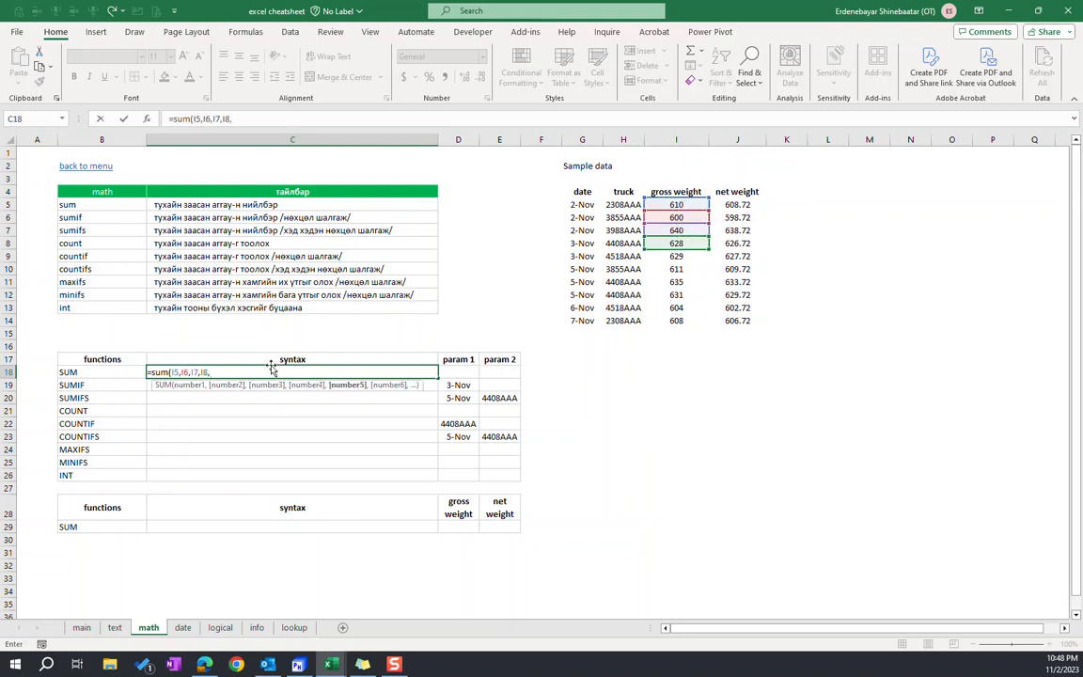
type(")")
key("Return")
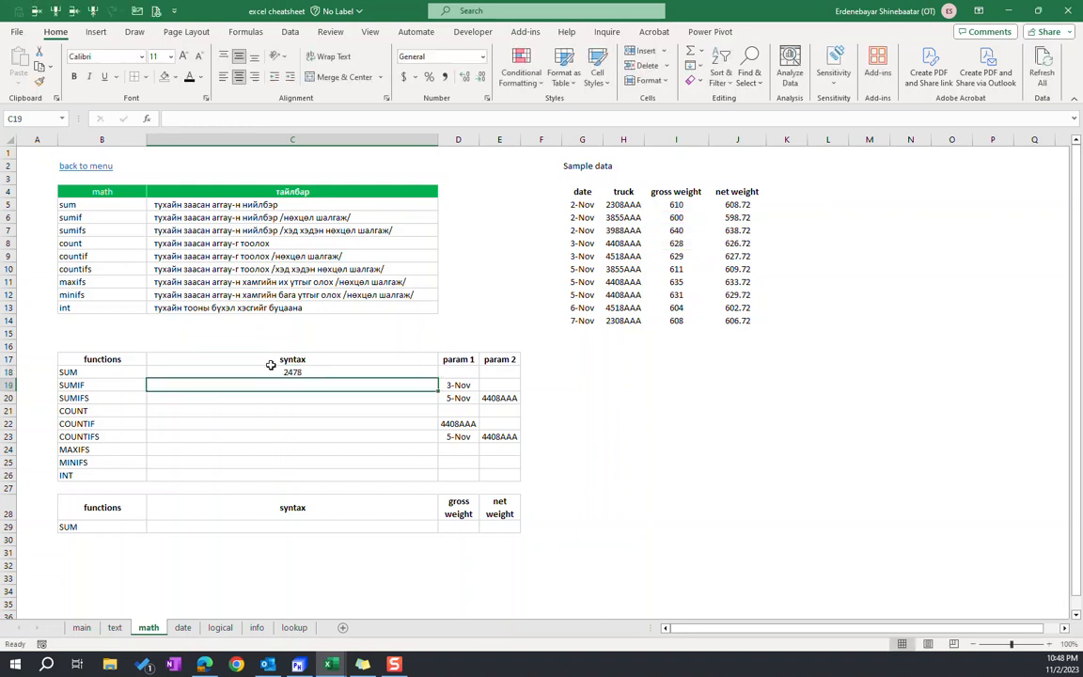
Change the SUM formula in C18 to total the whole gross weight range I5:I14.
key("Up")
key("Up")
key("Down")
left_click_drag(230, 118, 196, 115)
key("BackSpace")
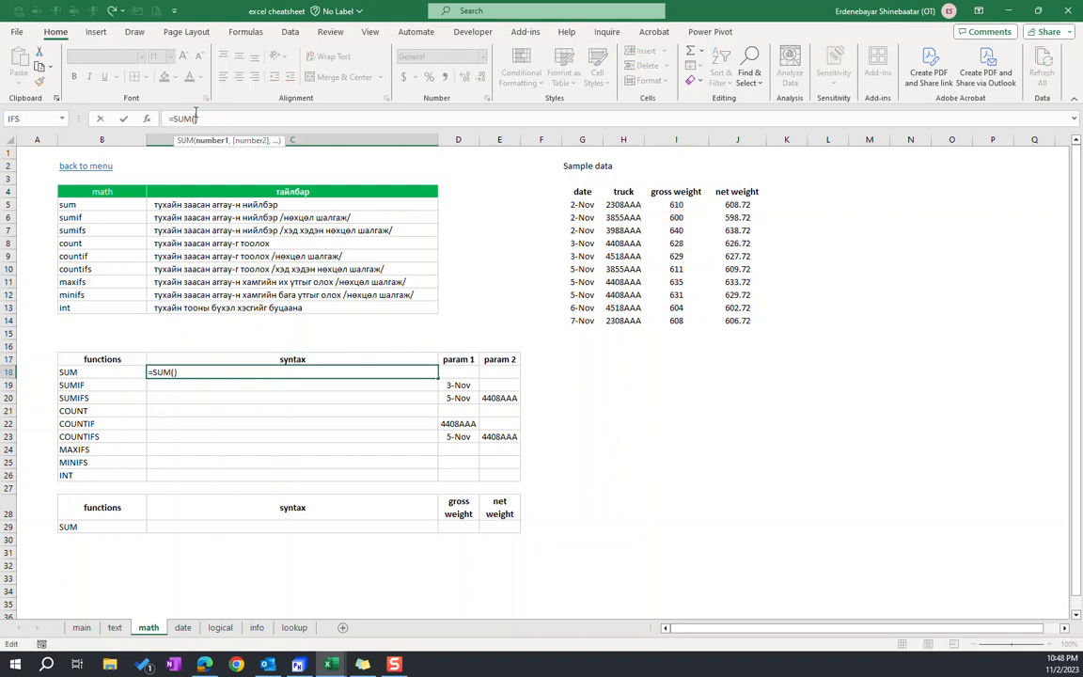
left_click_drag(682, 206, 679, 321)
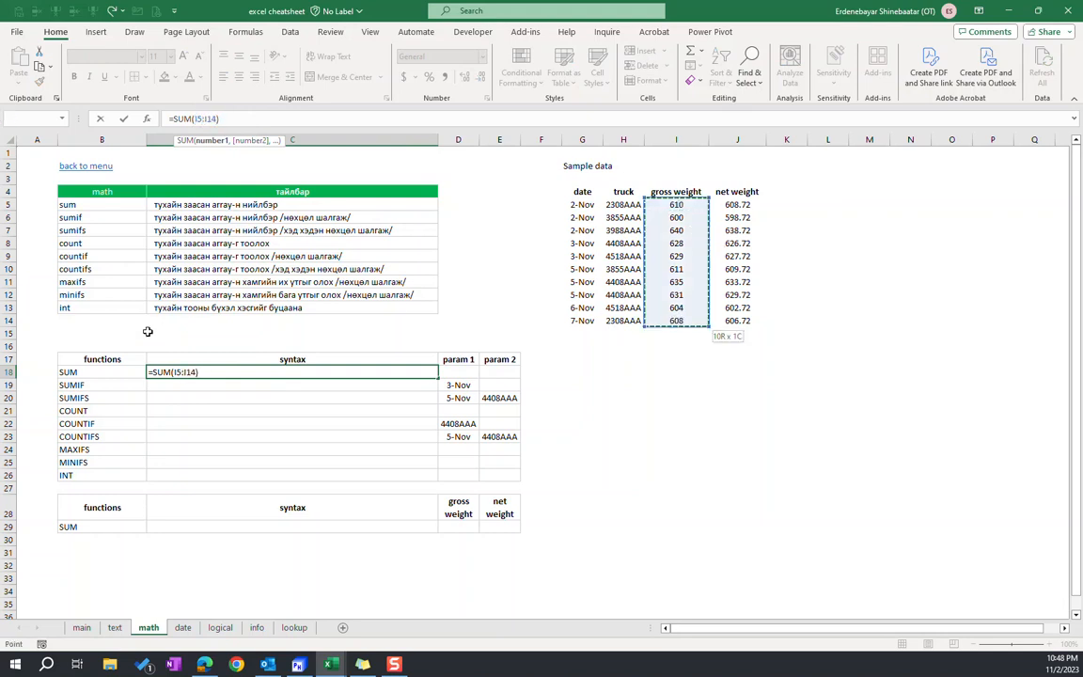
key("ctrl+Return")
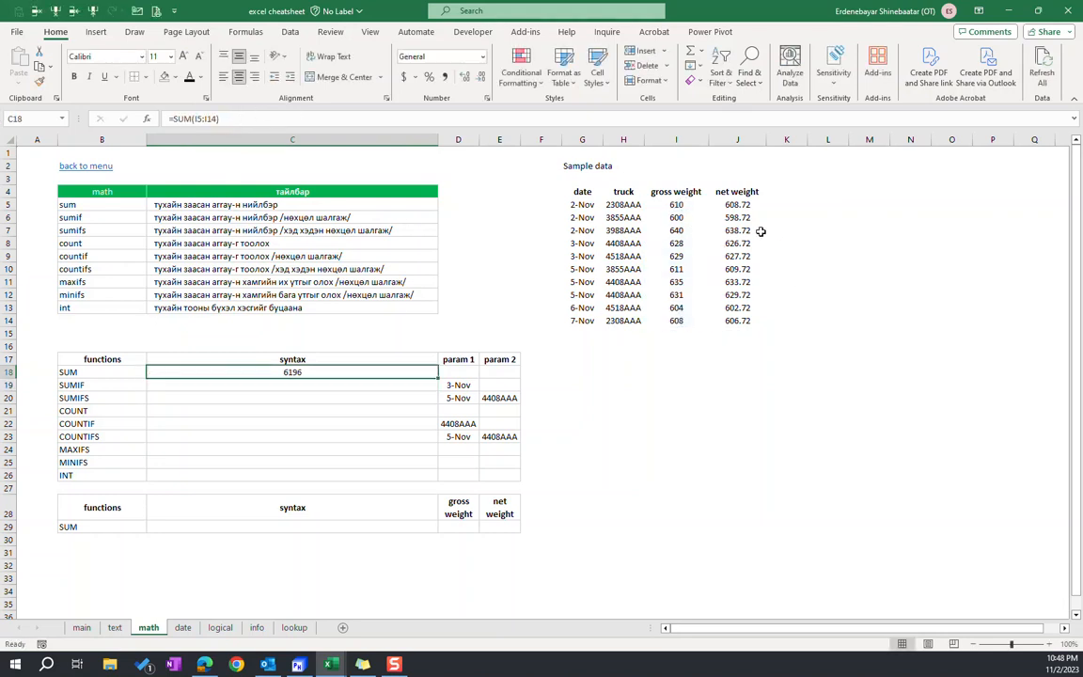
Check the SUM result in C18 against the selection total of gross weights I5:I14.
left_click_drag(682, 207, 677, 320)
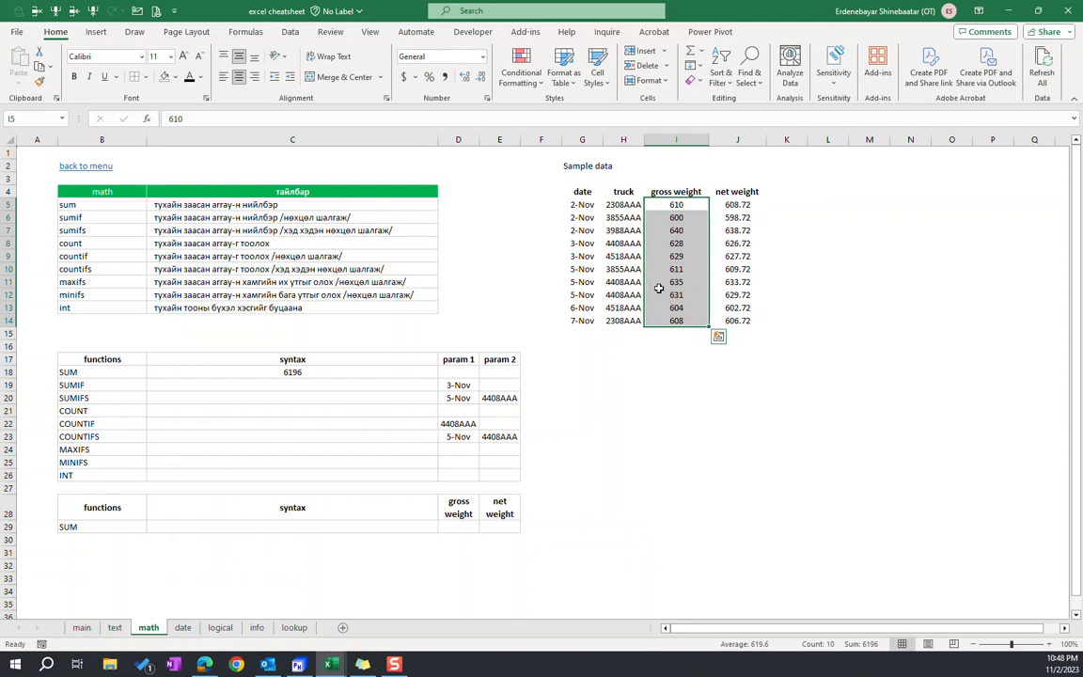
left_click_drag(677, 205, 678, 321)
left_click(410, 370)
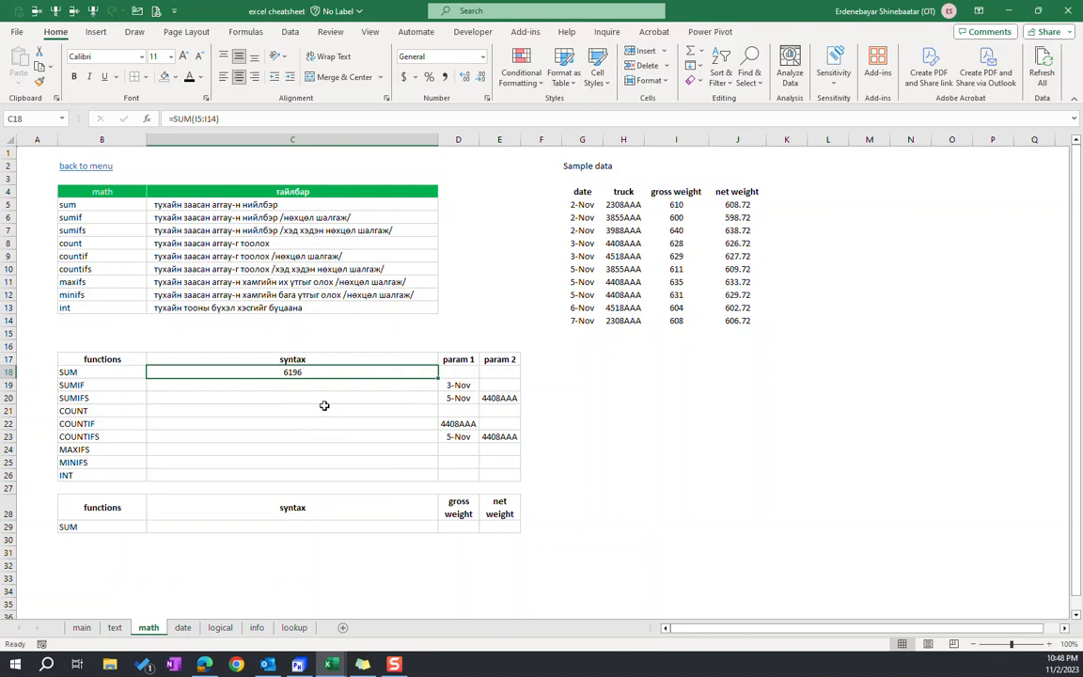
Enter a SUMIF formula in C19 that totals gross weights I5:I14 where dates G5:G14 match D19.
left_click(123, 389)
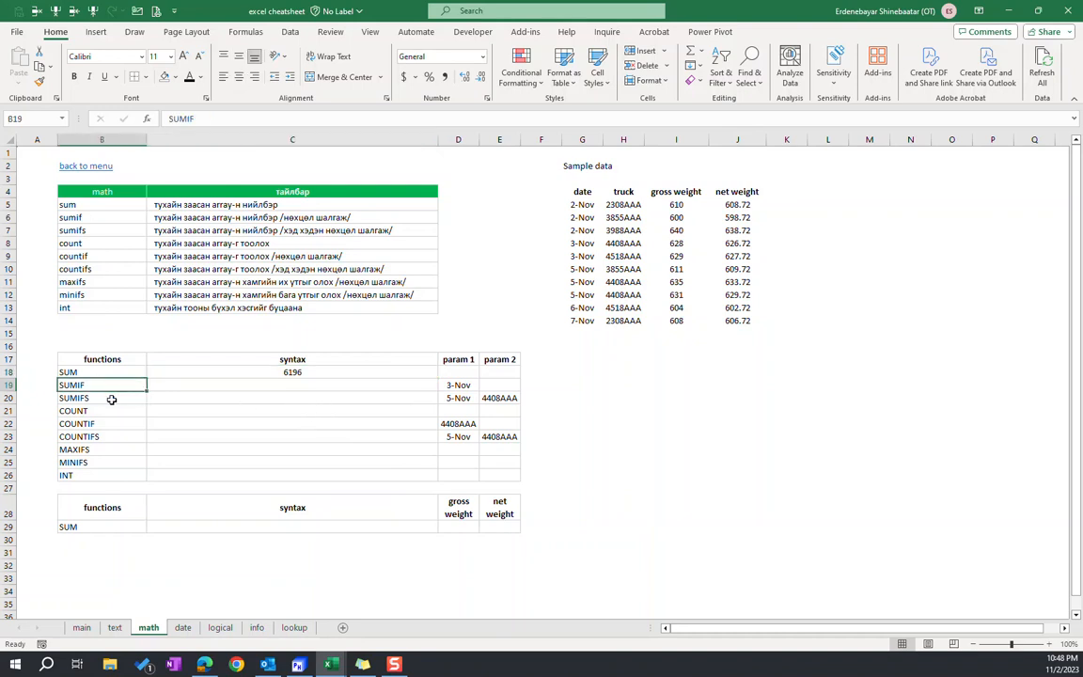
left_click(111, 398)
left_click(111, 388)
left_click(266, 383)
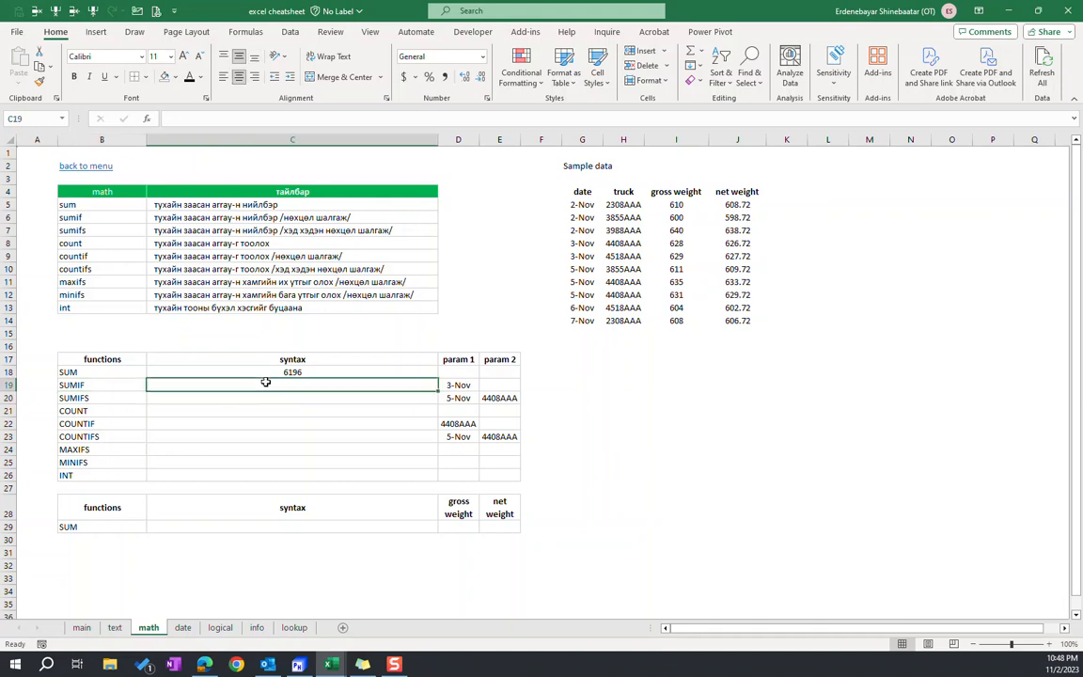
type("=sumif")
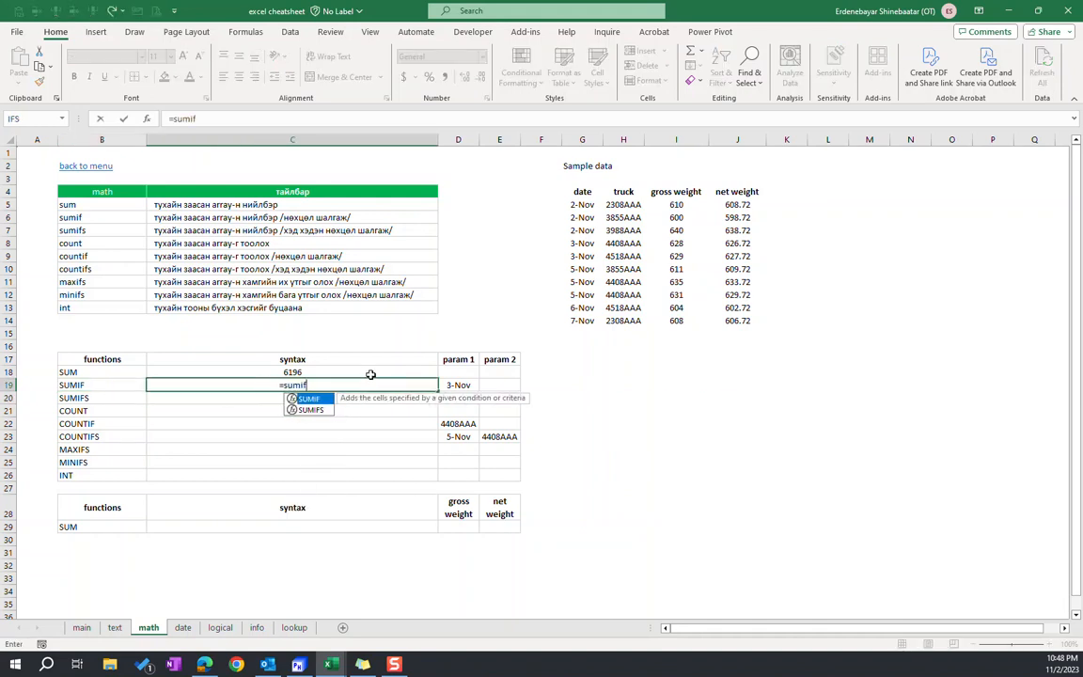
type("(")
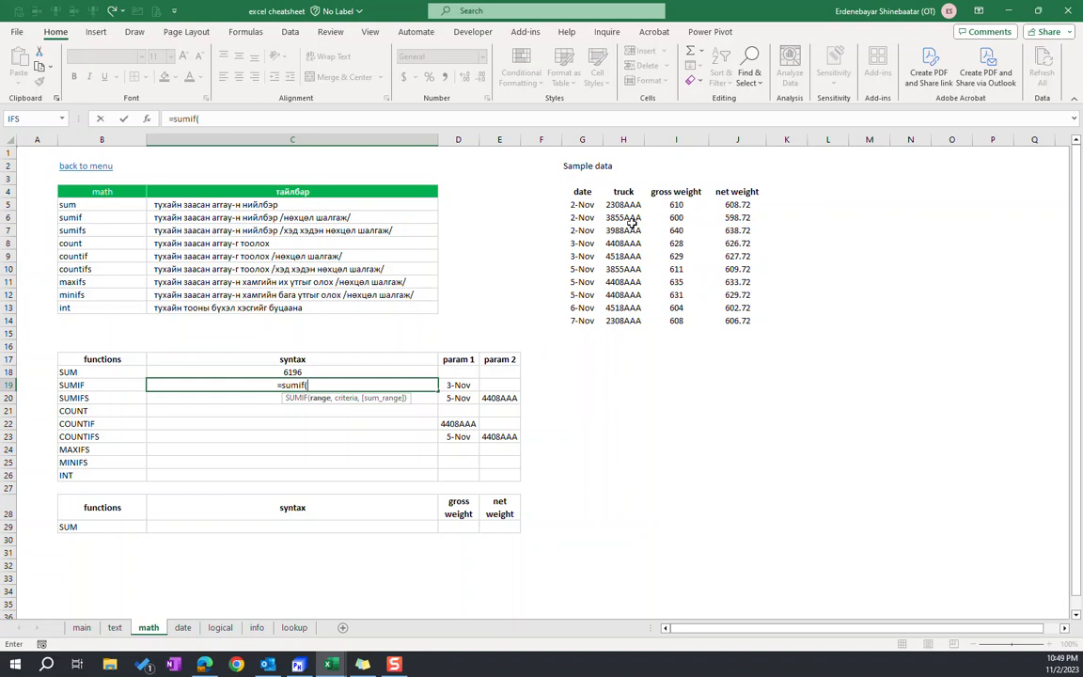
mouse_move(576, 204)
left_mouse_down()
mouse_move(571, 307)
mouse_move(582, 322)
left_mouse_up()
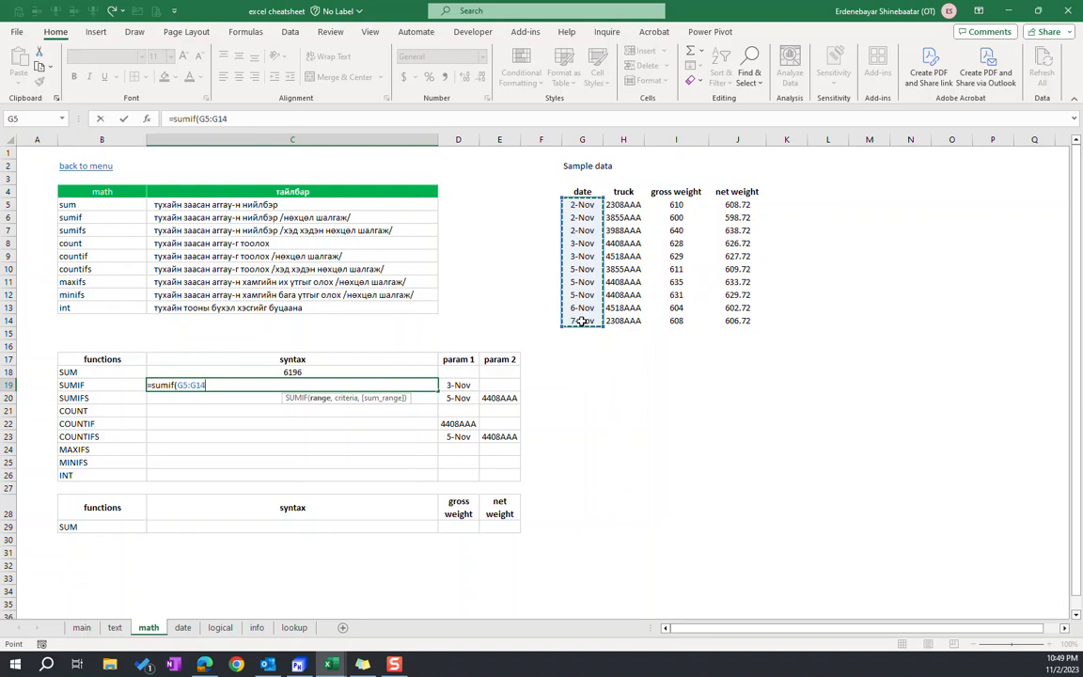
type(",")
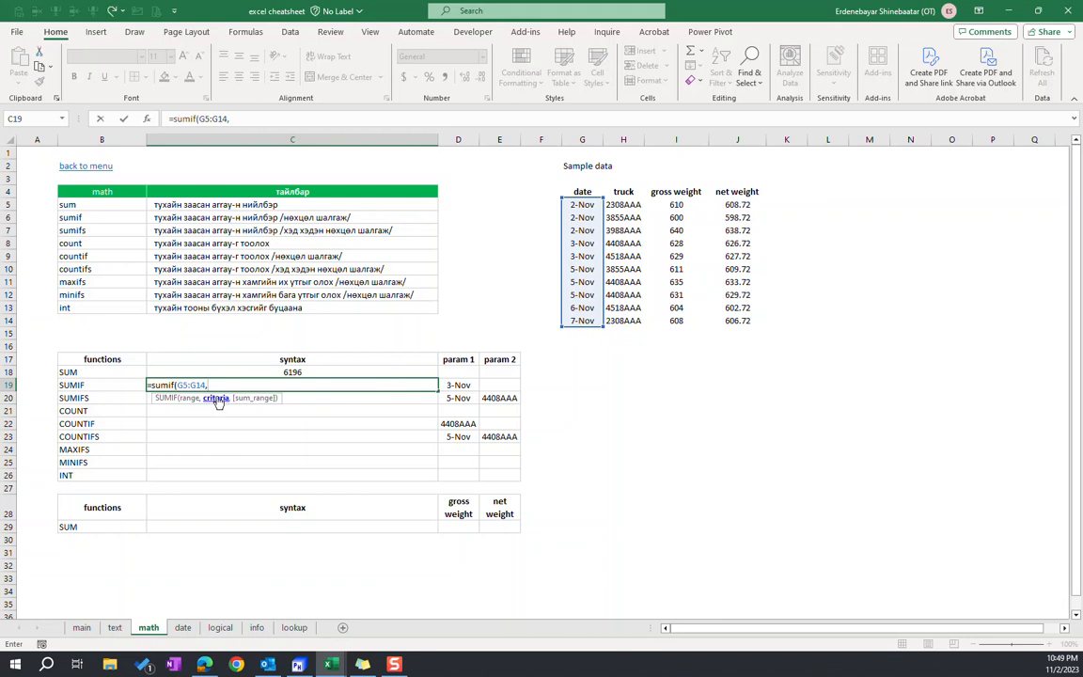
left_click(459, 385)
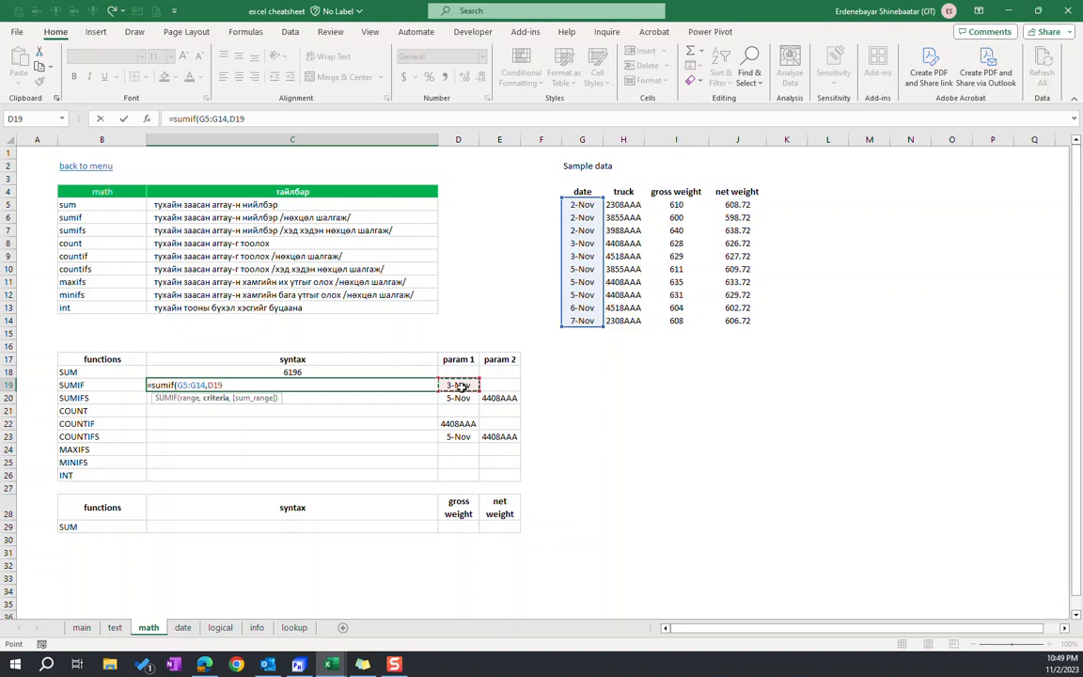
type(",")
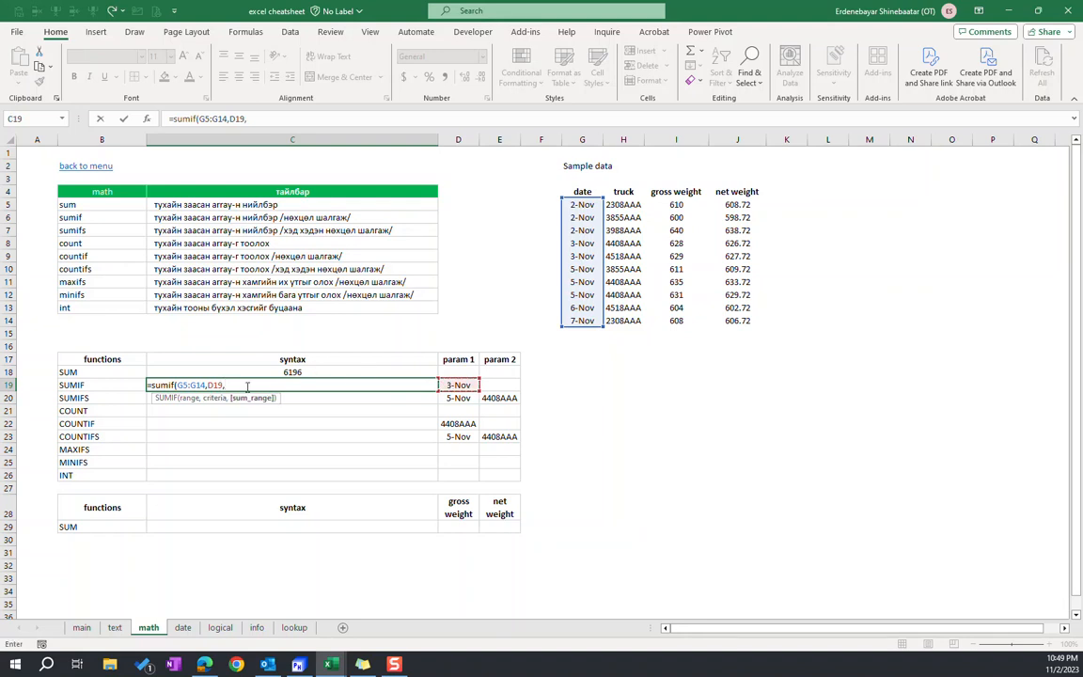
left_click_drag(671, 207, 710, 322)
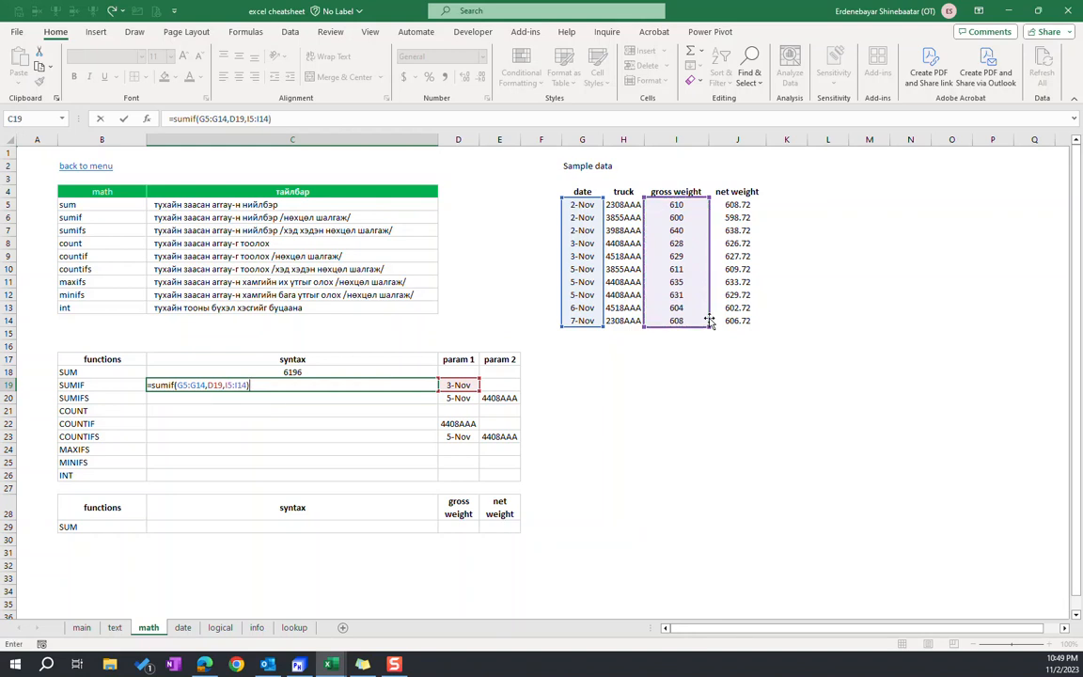
key("ctrl+Return")
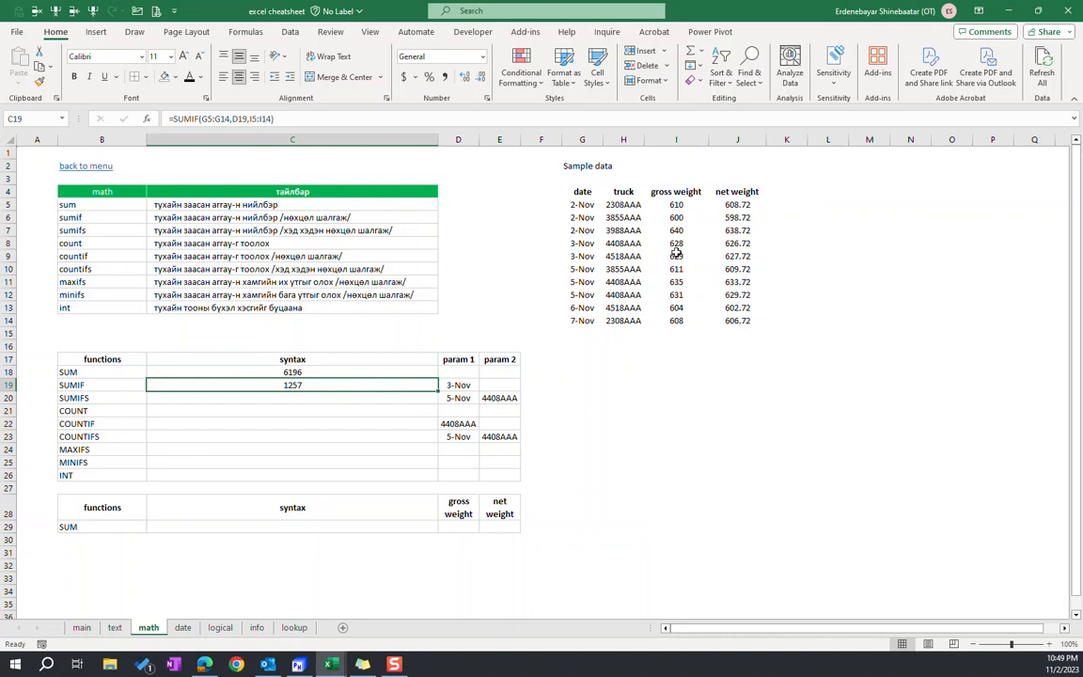
Check the SUMIF result in C19 against the gross weights of the 3-Nov rows in the sample data.
left_click_drag(590, 246, 725, 256)
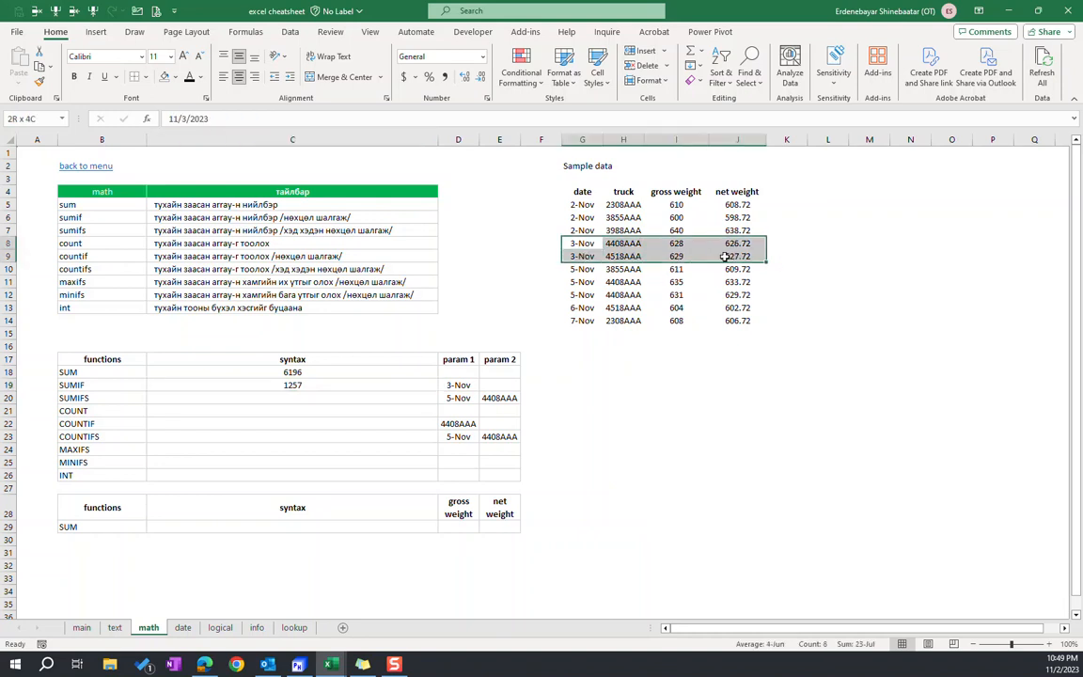
left_click_drag(623, 243, 676, 256)
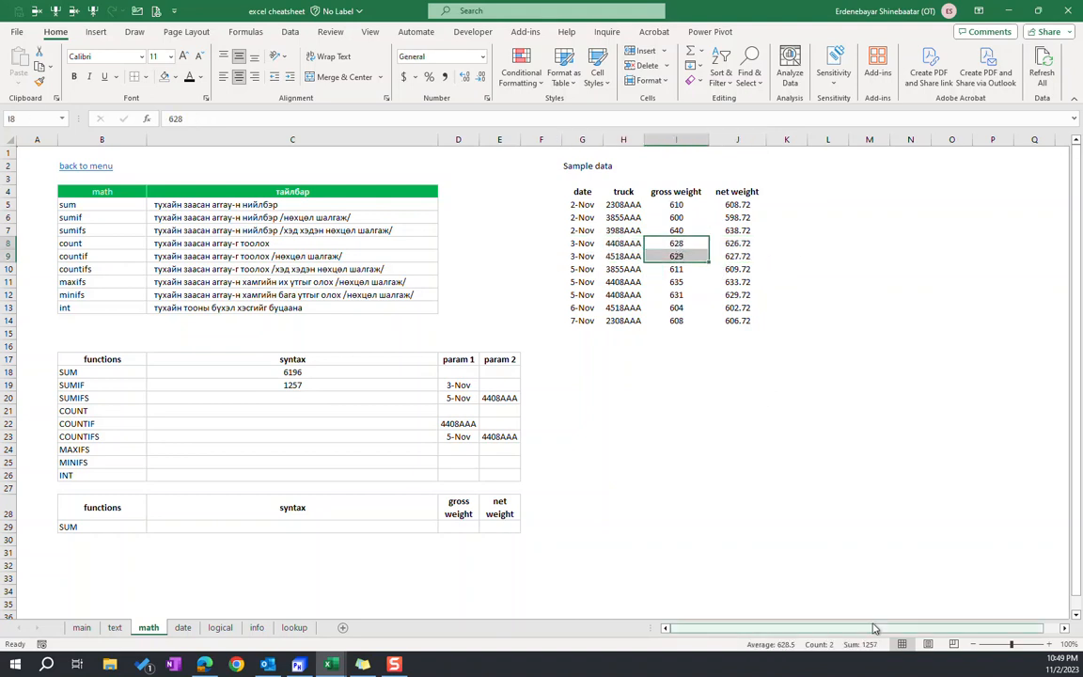
left_click(311, 385)
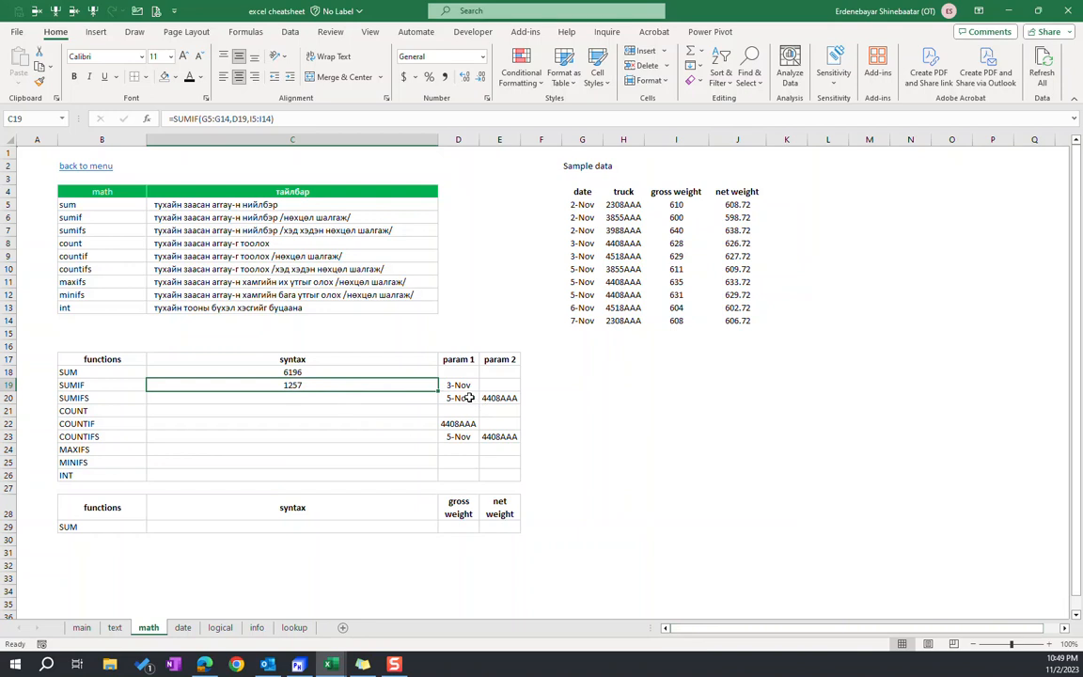
Start a SUMIFS formula in C20 with sum range I5:I14 and a first condition matching dates G5:G14 to D20.
key("Down")
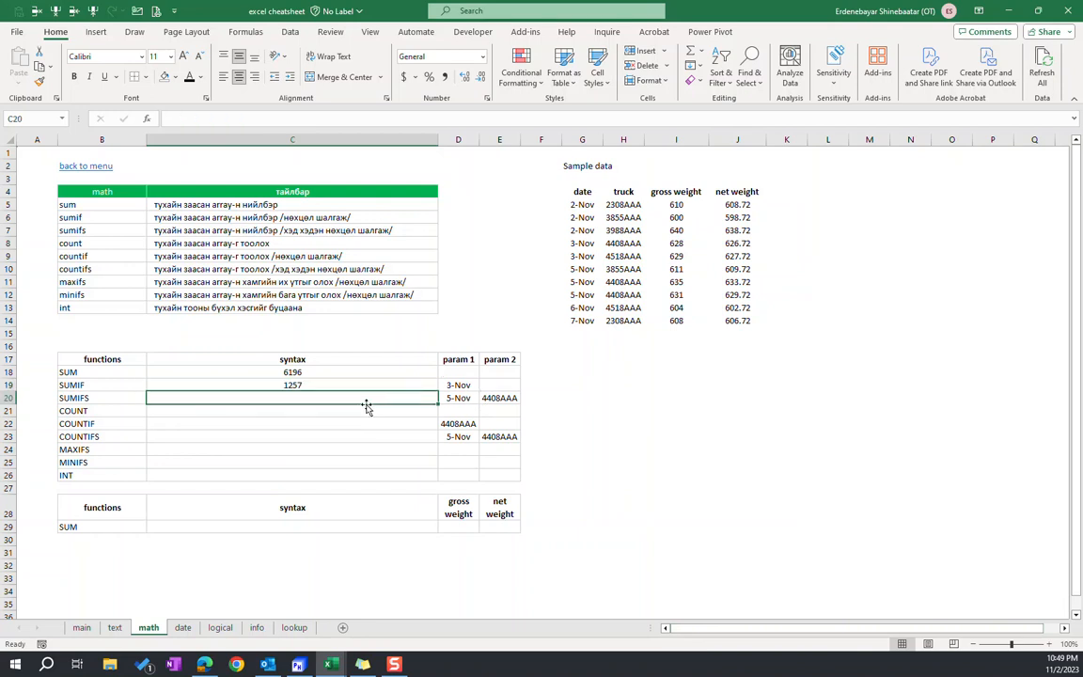
type("=sumifs(")
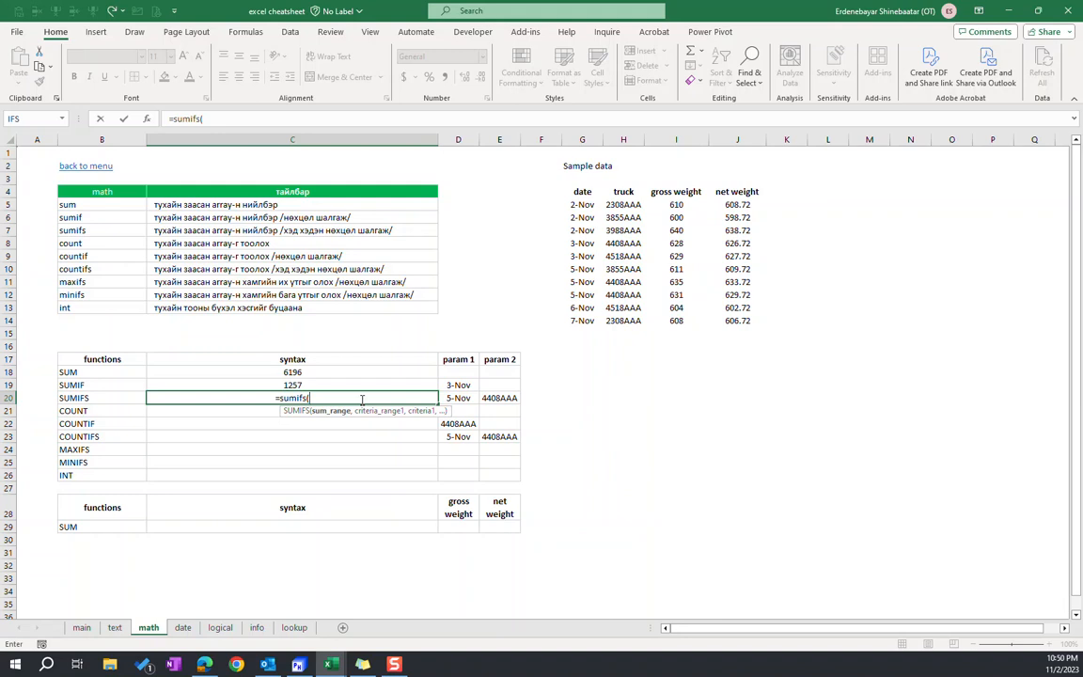
left_click_drag(676, 204, 677, 321)
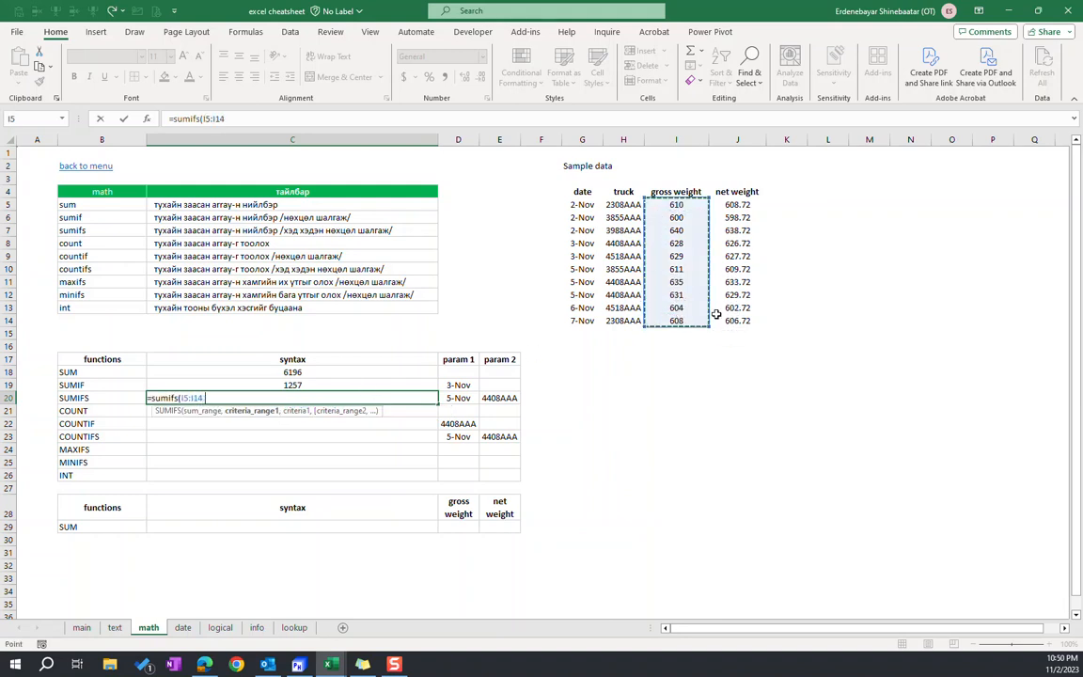
type(",")
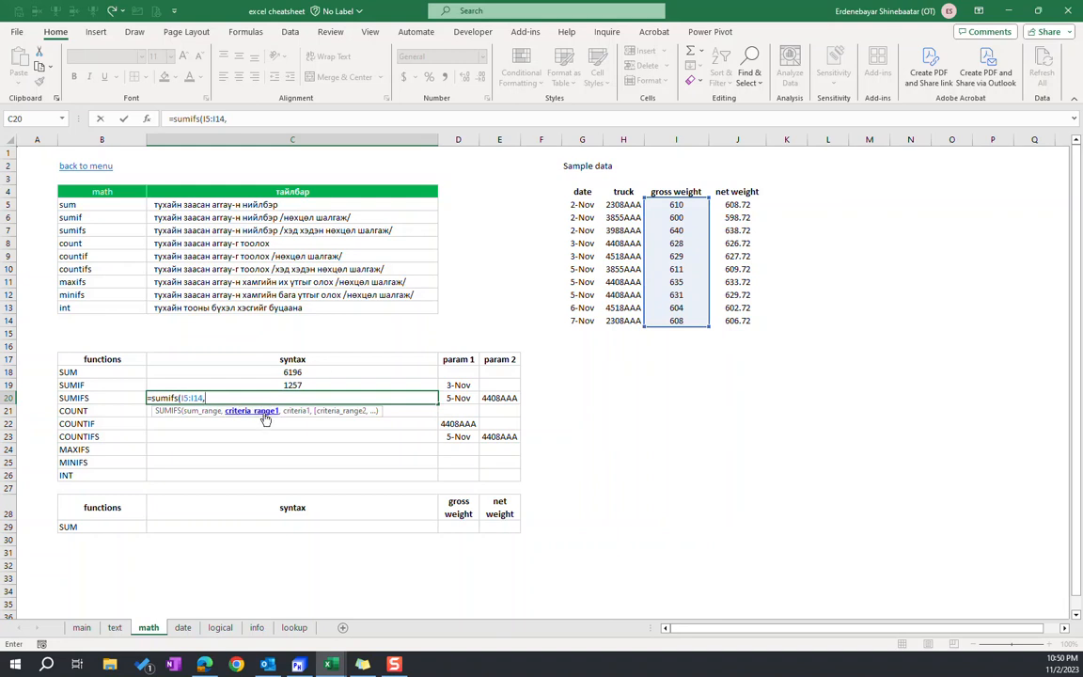
left_click_drag(576, 205, 578, 319)
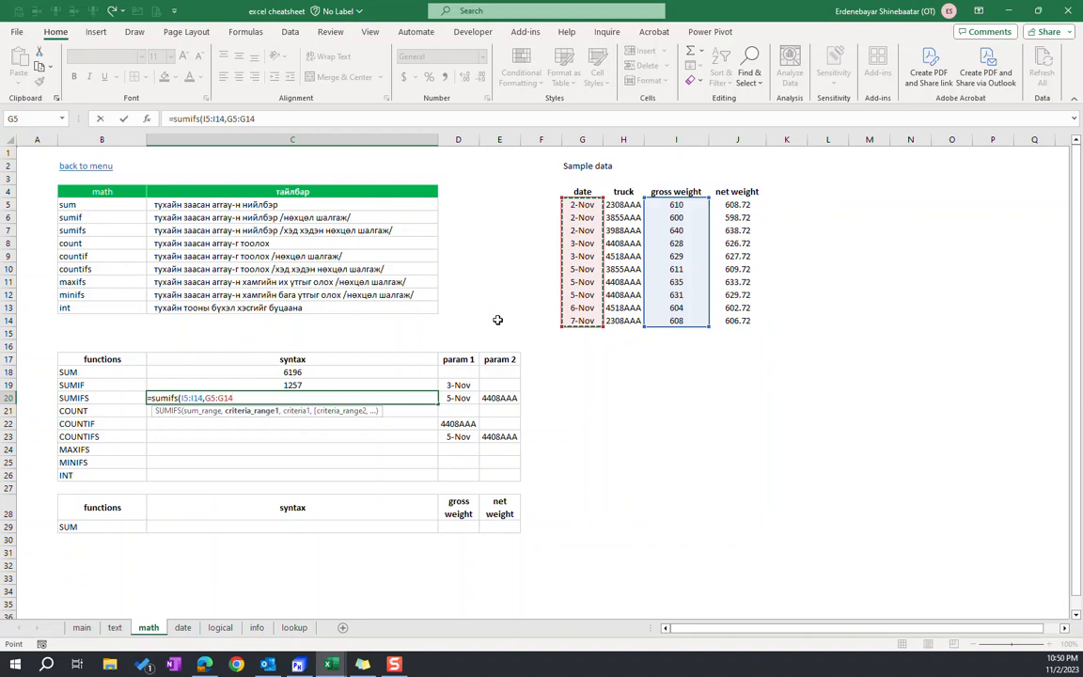
type(",")
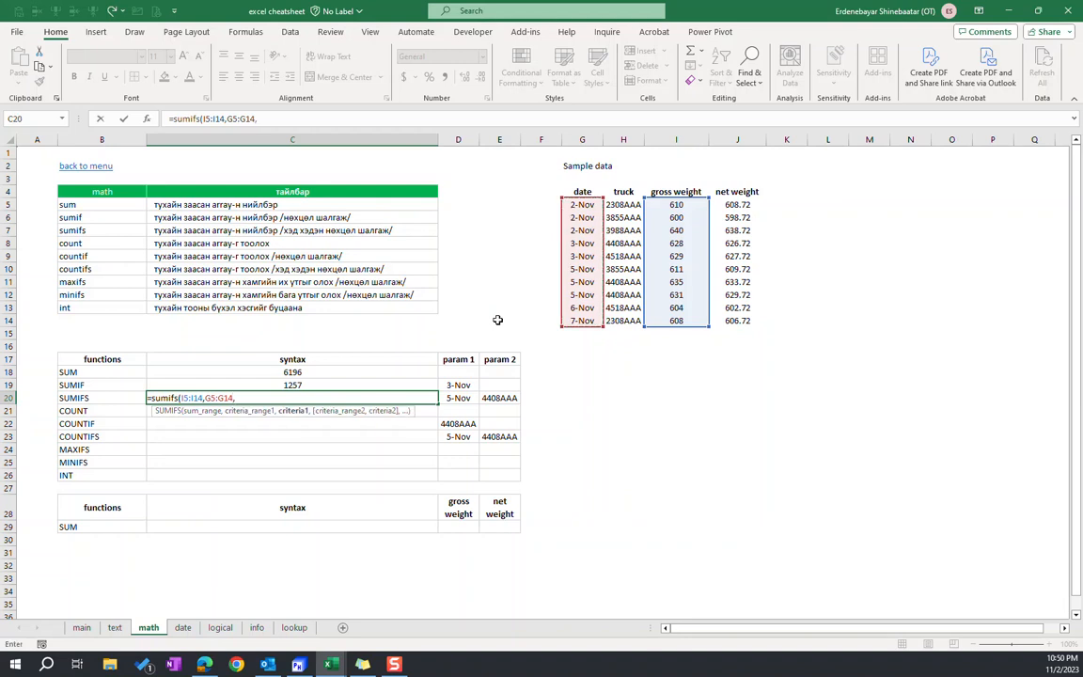
left_click(458, 399)
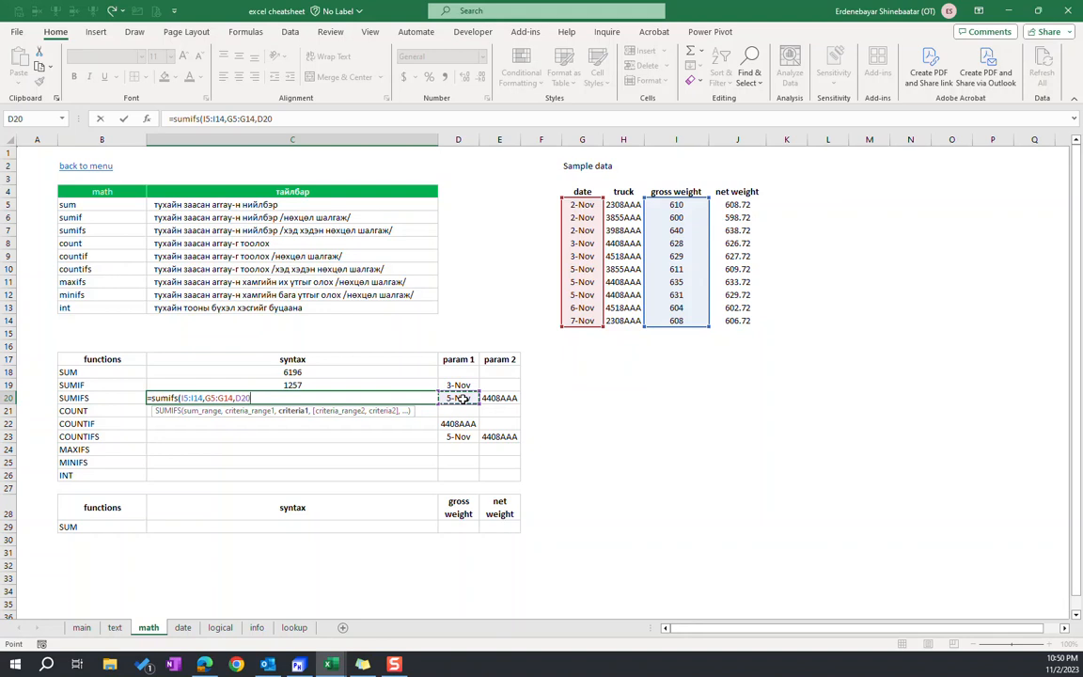
type(",")
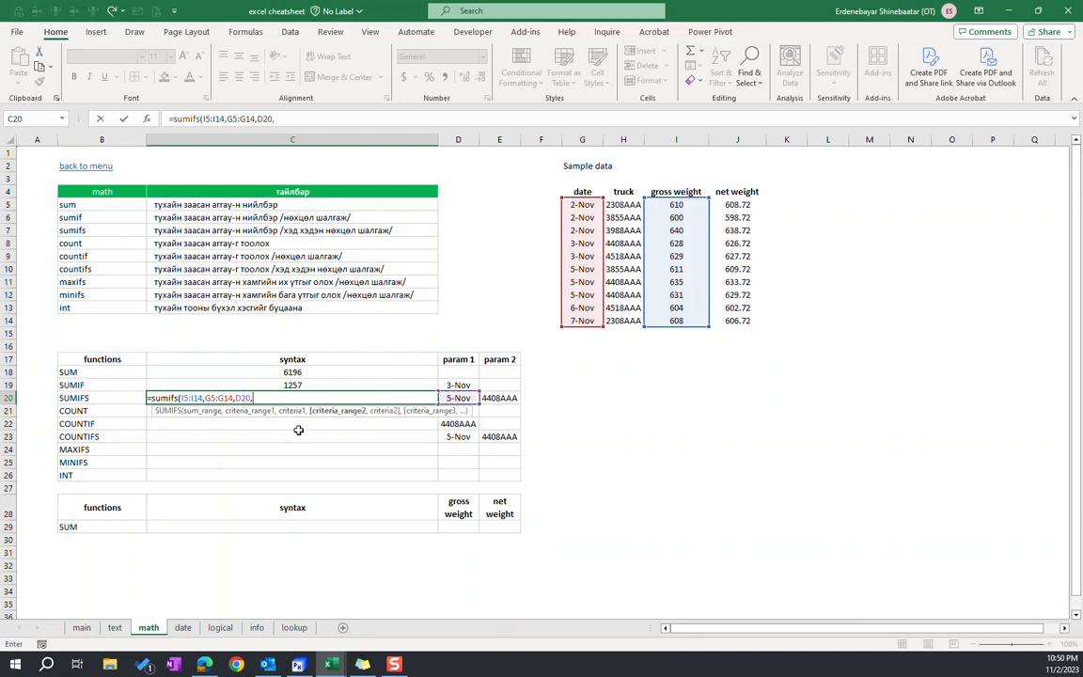
Complete the SUMIFS formula in C20 with a second condition matching trucks H5:H14 to E20.
left_click_drag(623, 207, 623, 322)
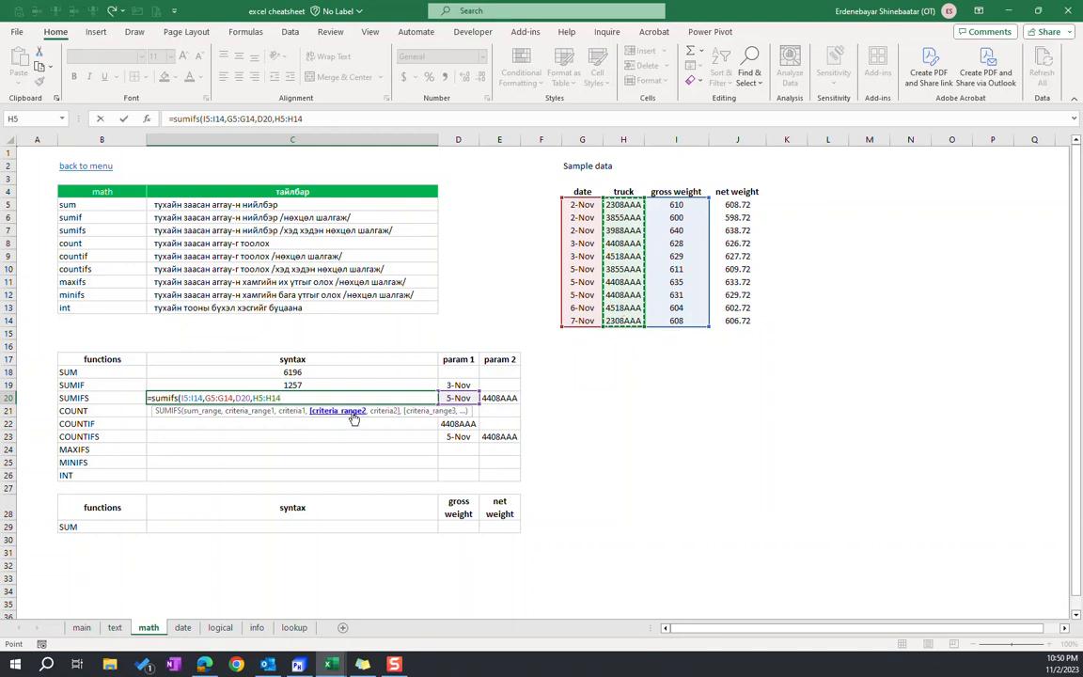
type(",")
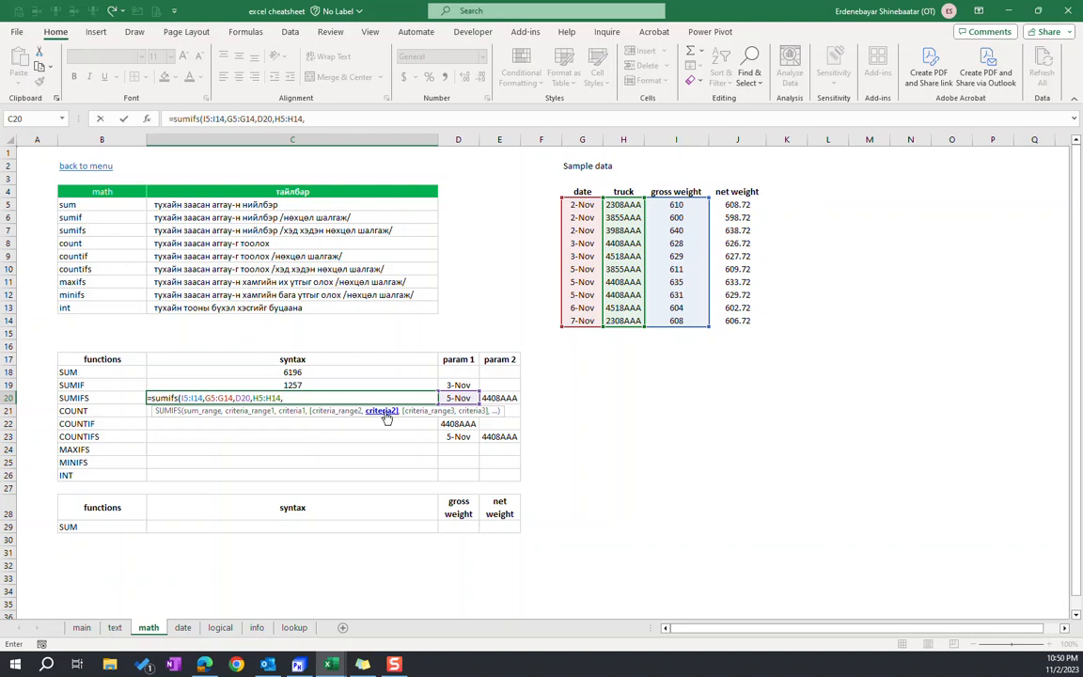
left_click(498, 399)
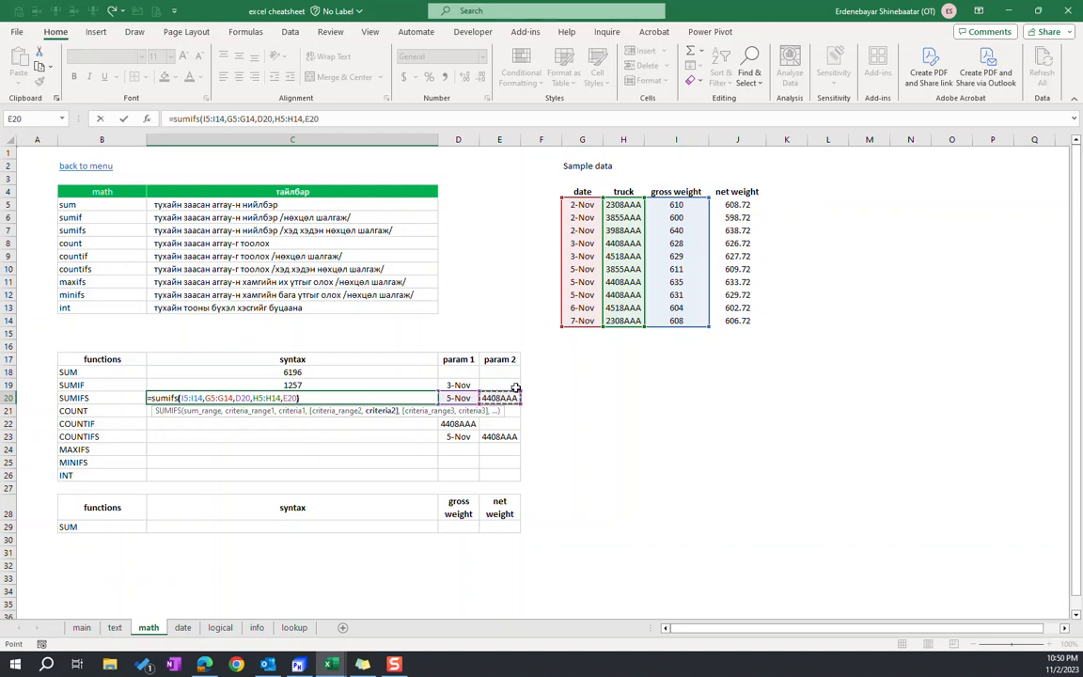
type(")")
key("Return")
key("Up")
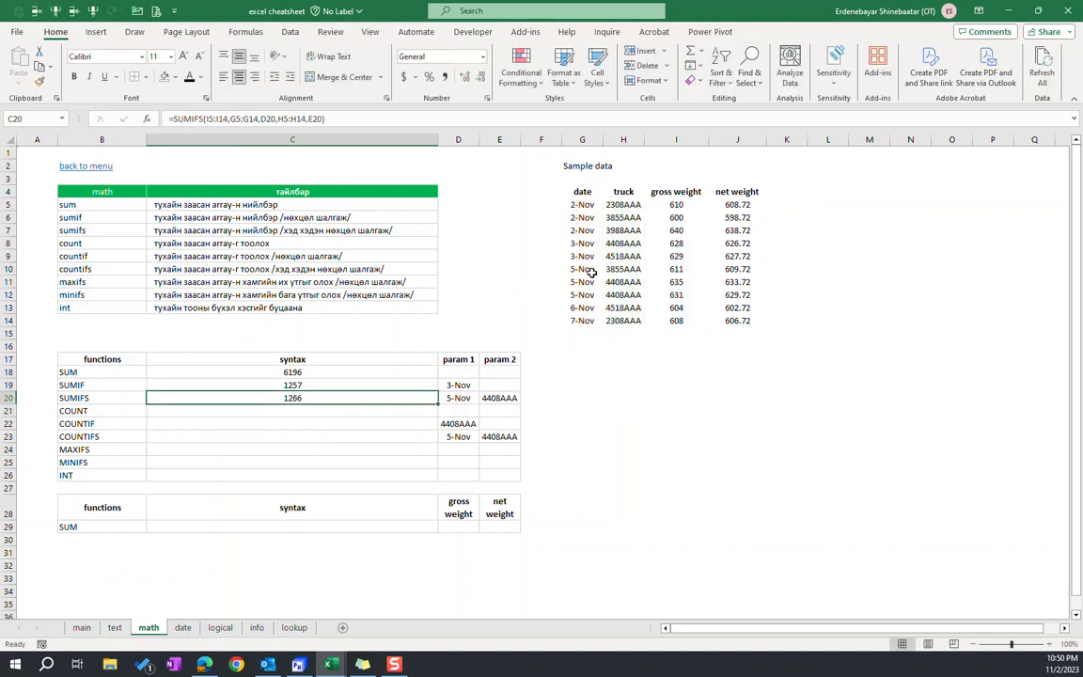
Check the SUMIFS result in C20 against the 5-Nov gross weights of truck 4408AAA and review its formula.
left_click_drag(592, 272, 729, 280)
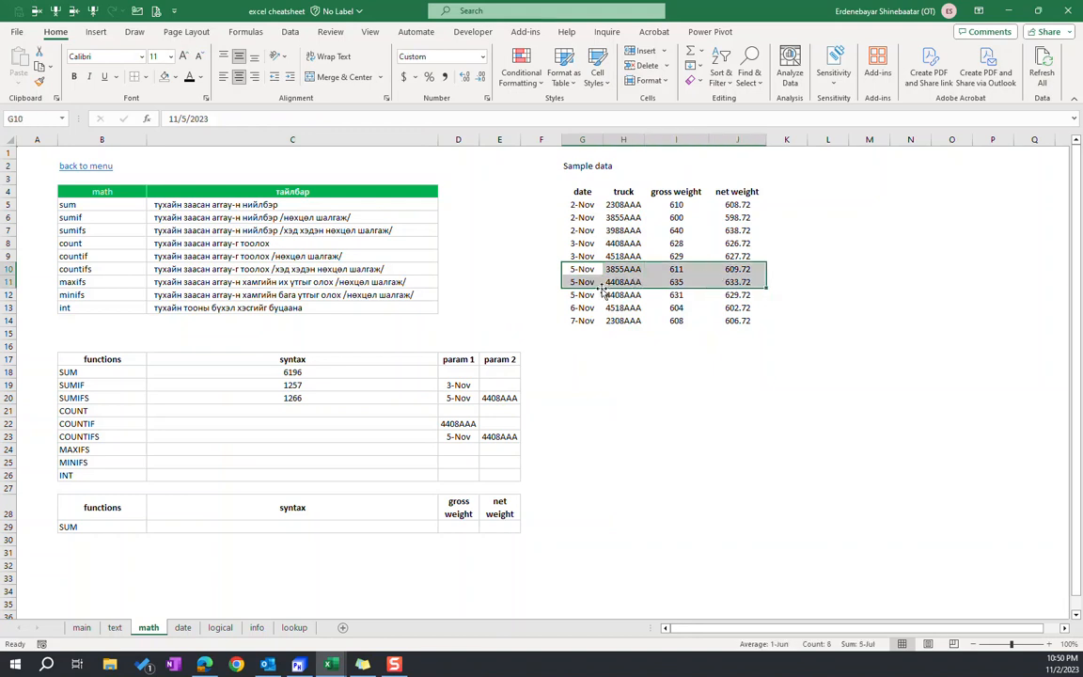
left_click(627, 283)
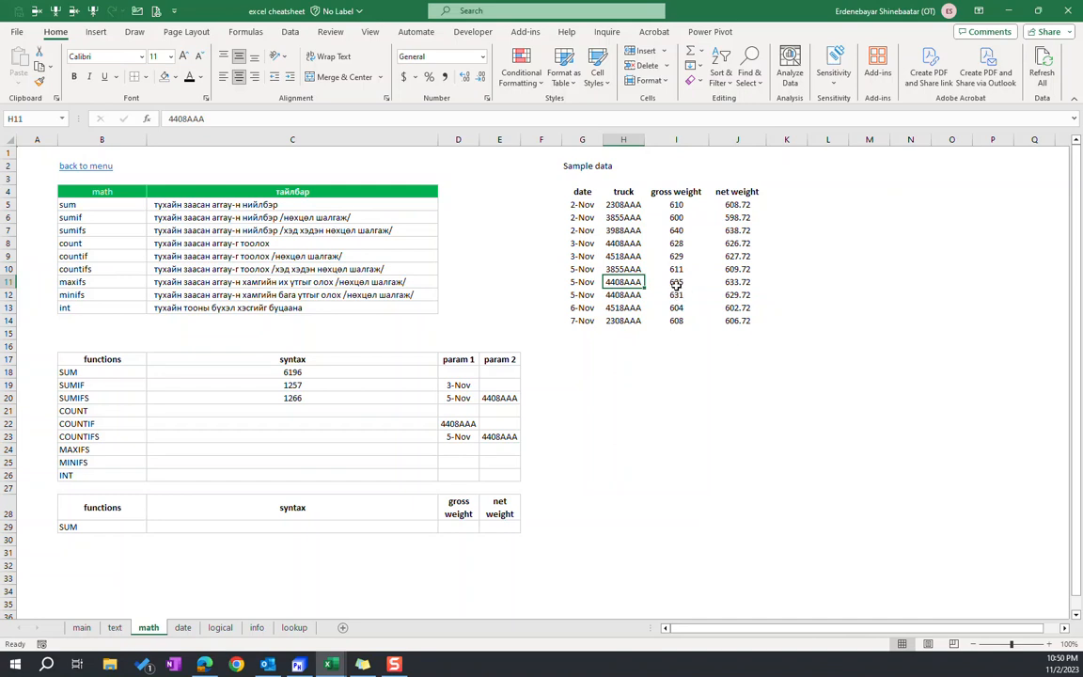
left_click_drag(689, 285, 686, 296)
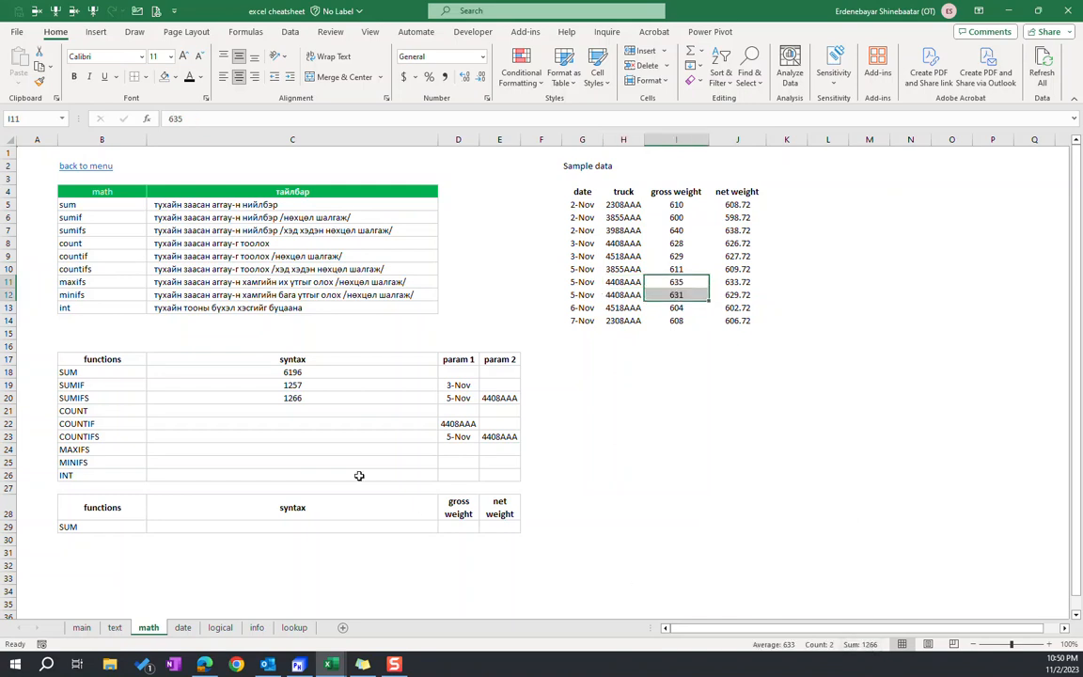
left_click(306, 397)
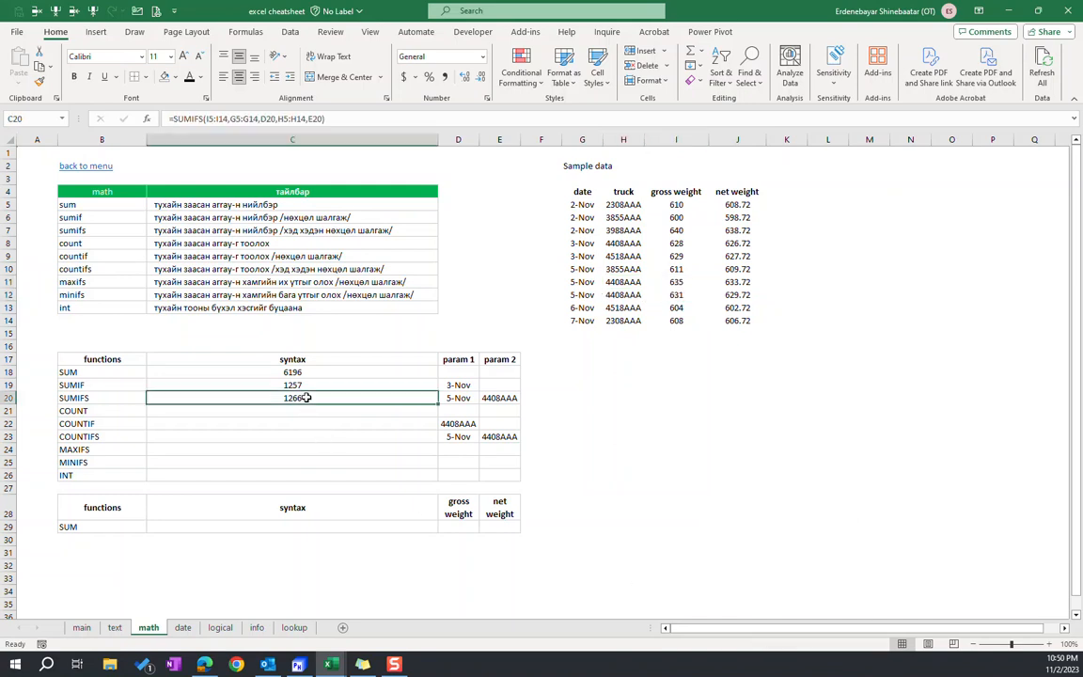
left_click(357, 114)
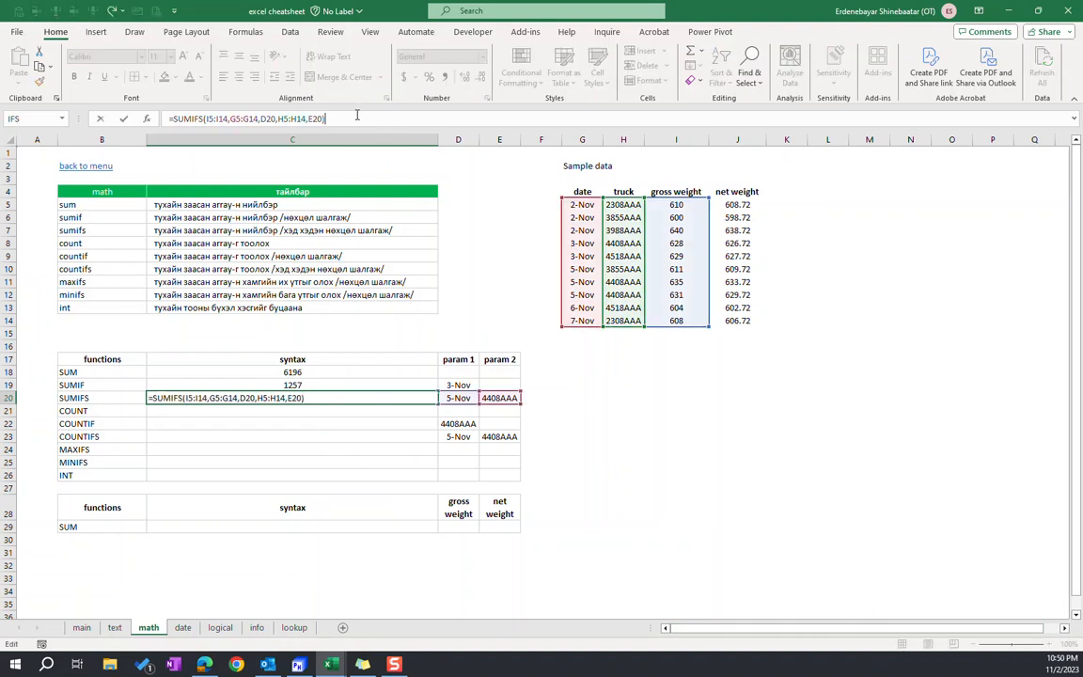
left_click(267, 119)
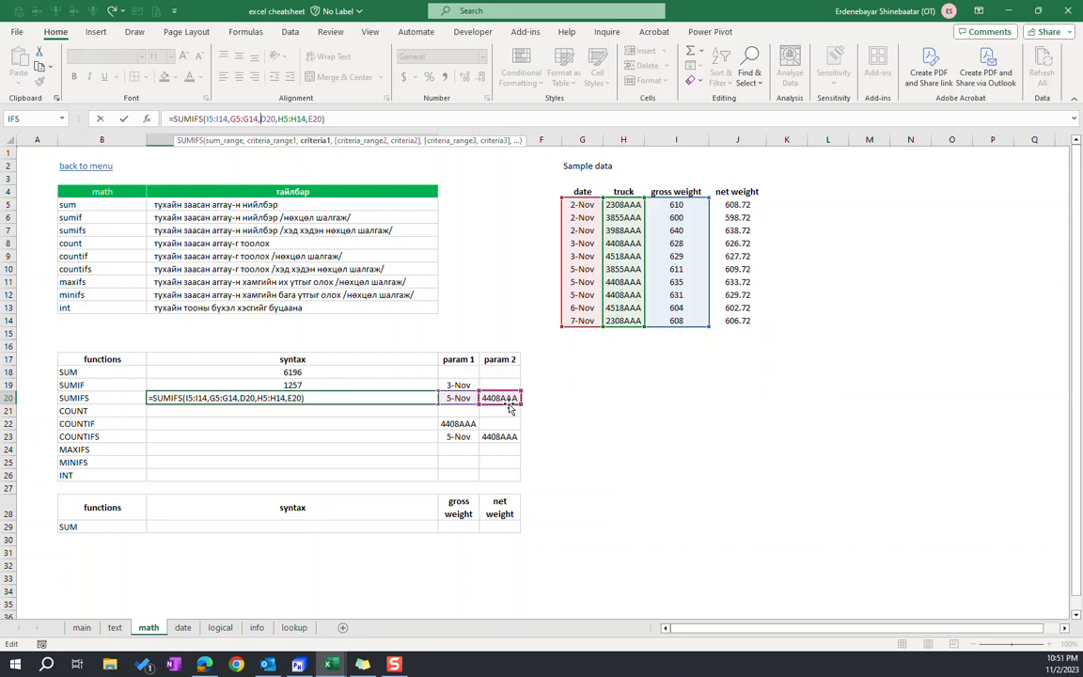
key("Escape")
Copy the date in D20 to G20 as an unformatted value to expose its underlying serial number.
left_click(449, 400)
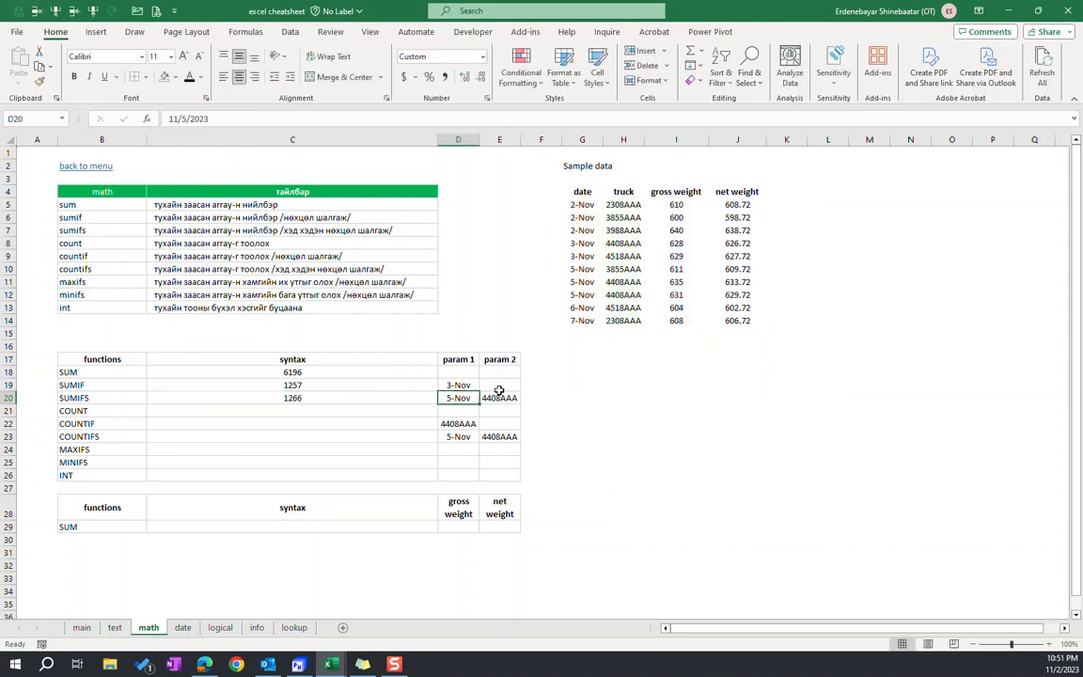
key("ctrl+c")
left_click(583, 399)
key("ctrl+v")
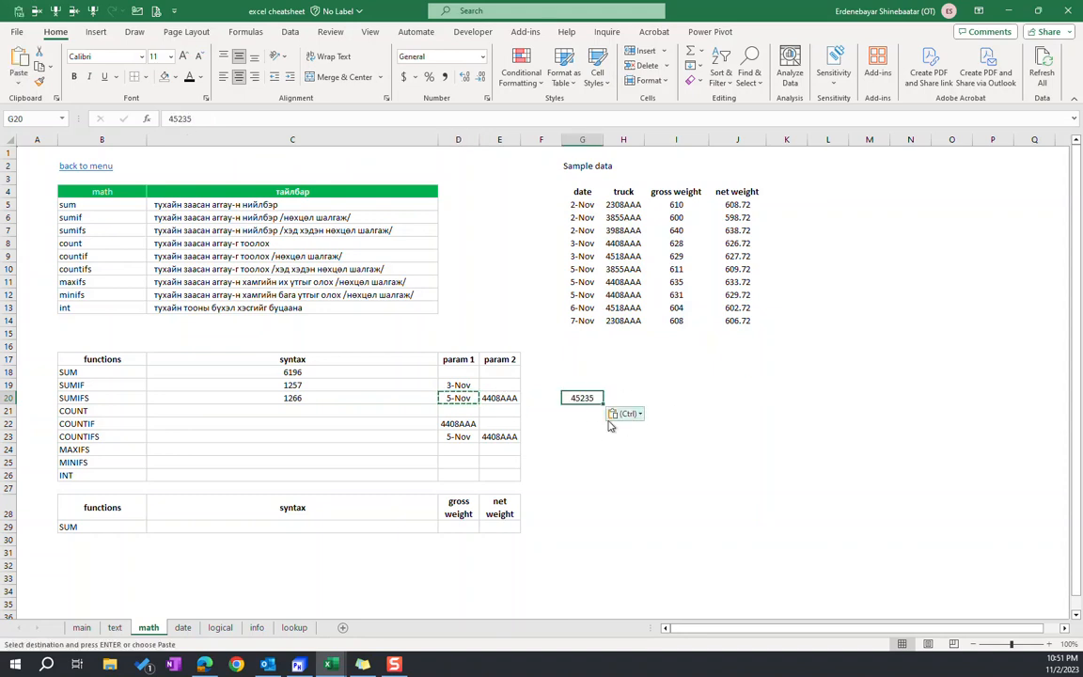
left_click(625, 414)
left_click(615, 509)
left_click(543, 447)
left_click(581, 397)
left_click(576, 421)
left_click(579, 401)
key("Escape")
Compare the formatted date in D20 with its serial number in G20.
left_click(461, 399)
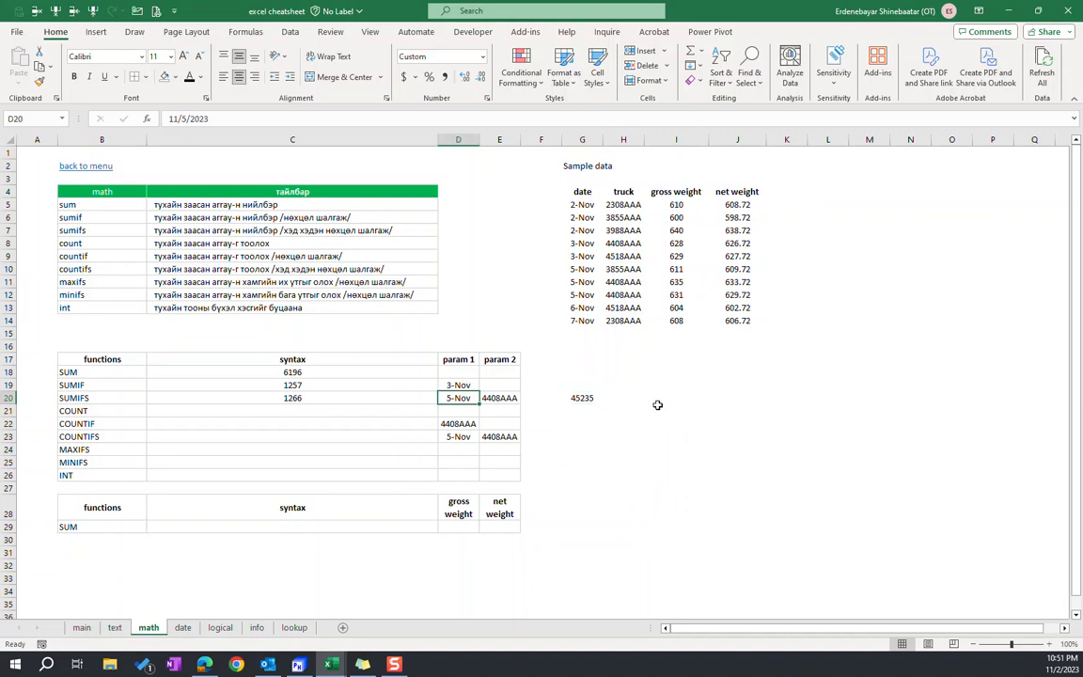
left_click(571, 388)
left_click(582, 396)
left_click(472, 398)
left_click(584, 396)
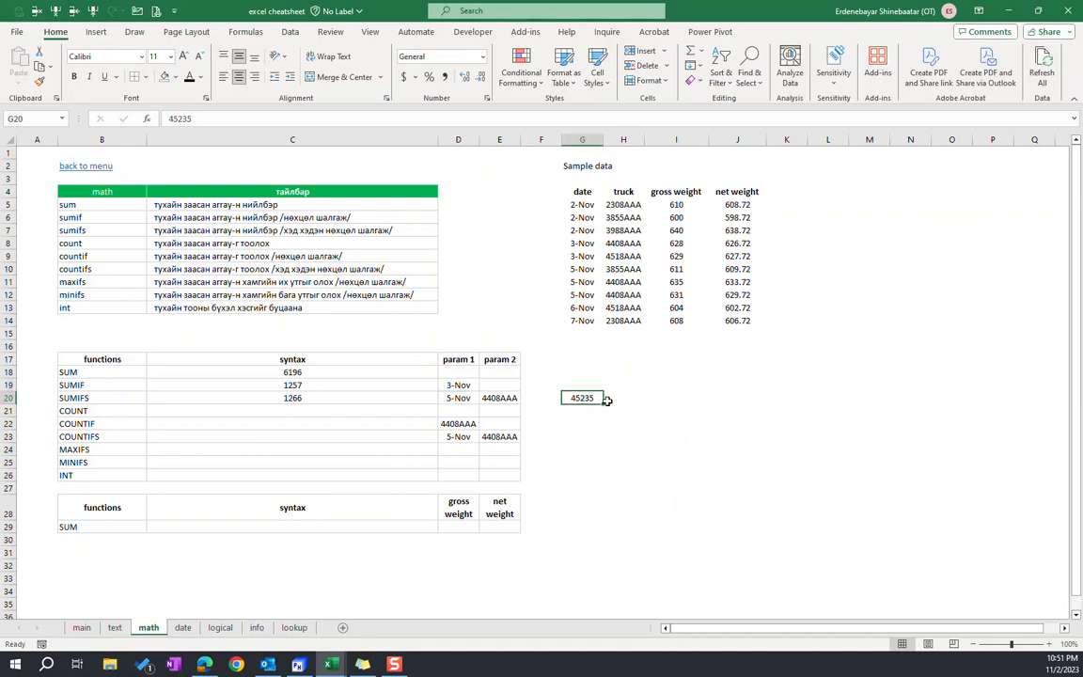
left_click(459, 399)
left_click(580, 395)
Change the date criterion of the SUMIFS formula in C20 to "<"&D20 so it sums earlier dates.
left_click(287, 385)
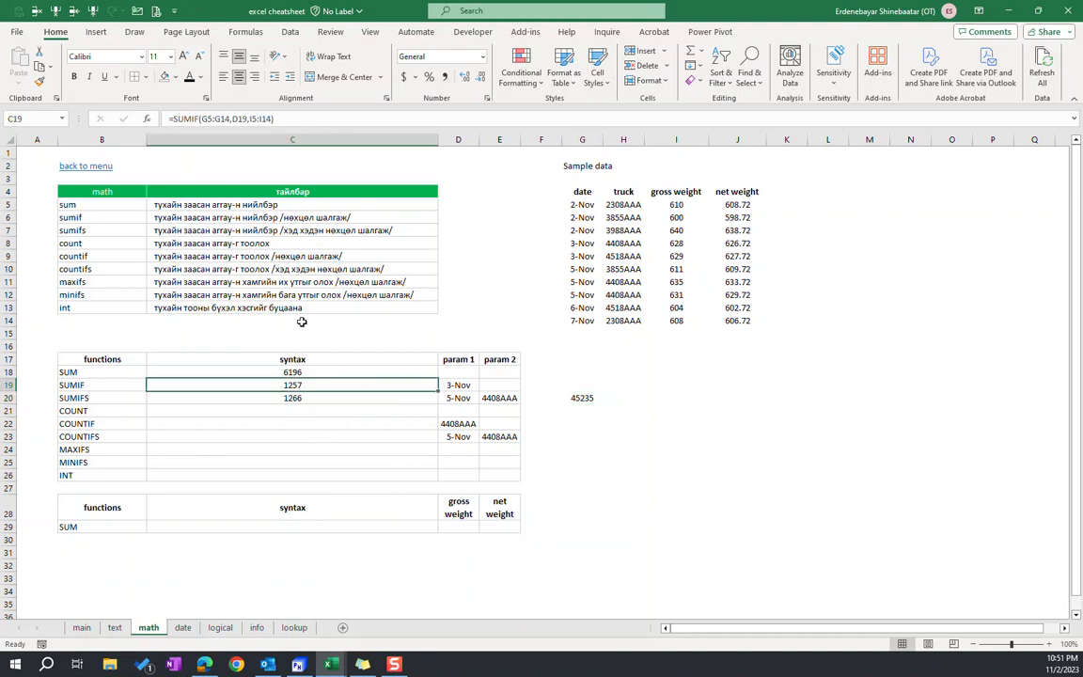
key("Down")
left_click(244, 122)
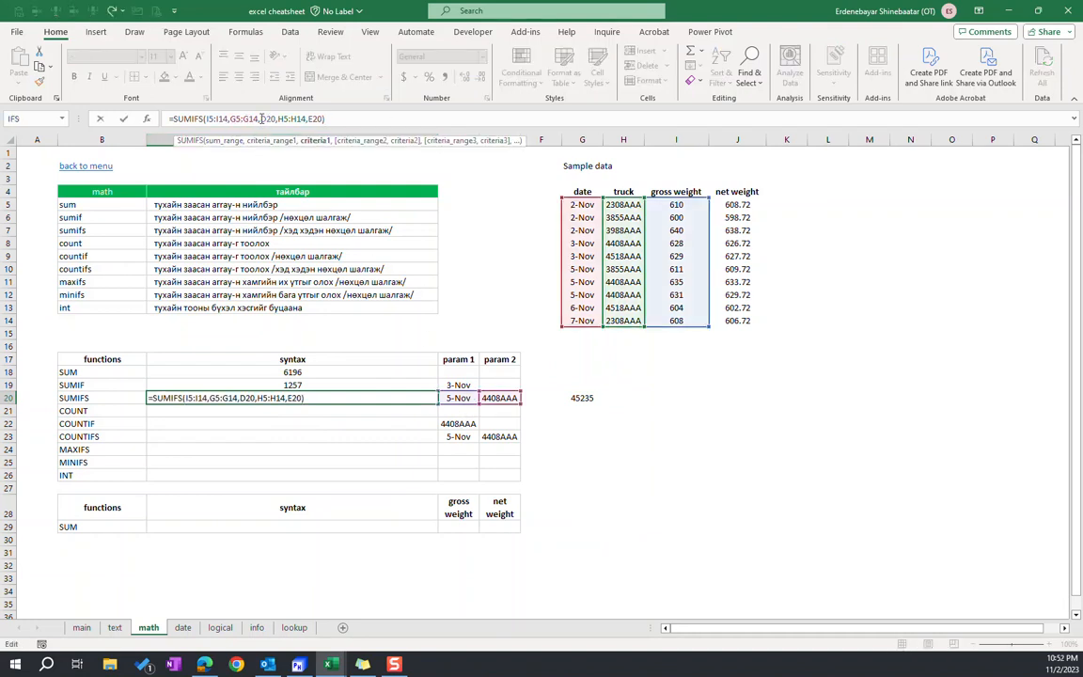
type("\"")
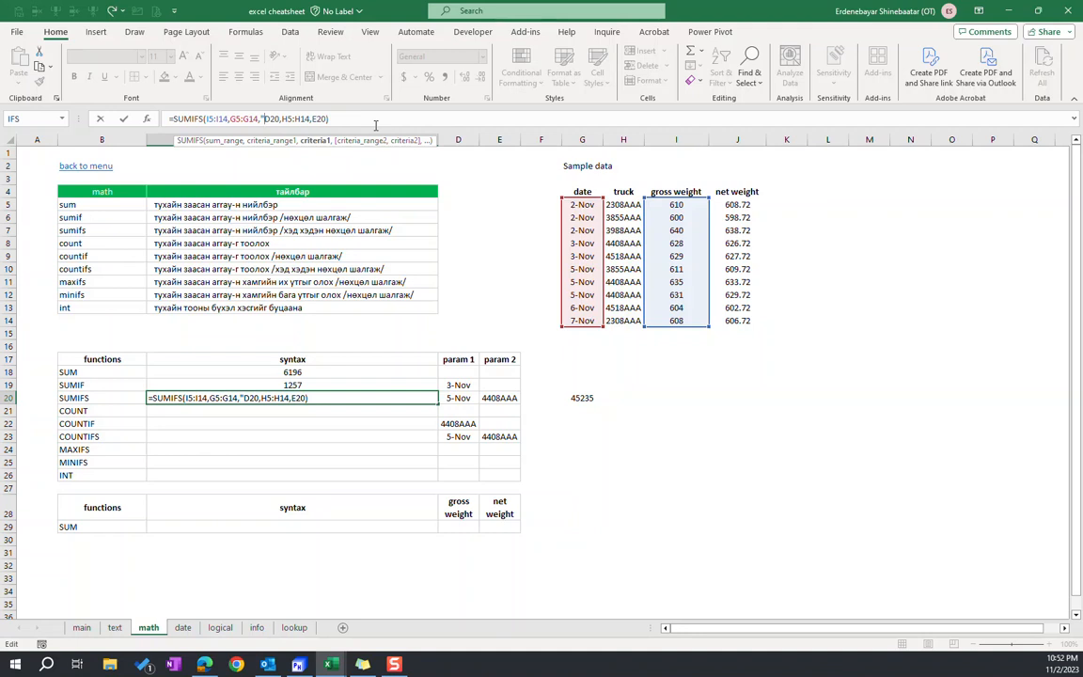
type("<")
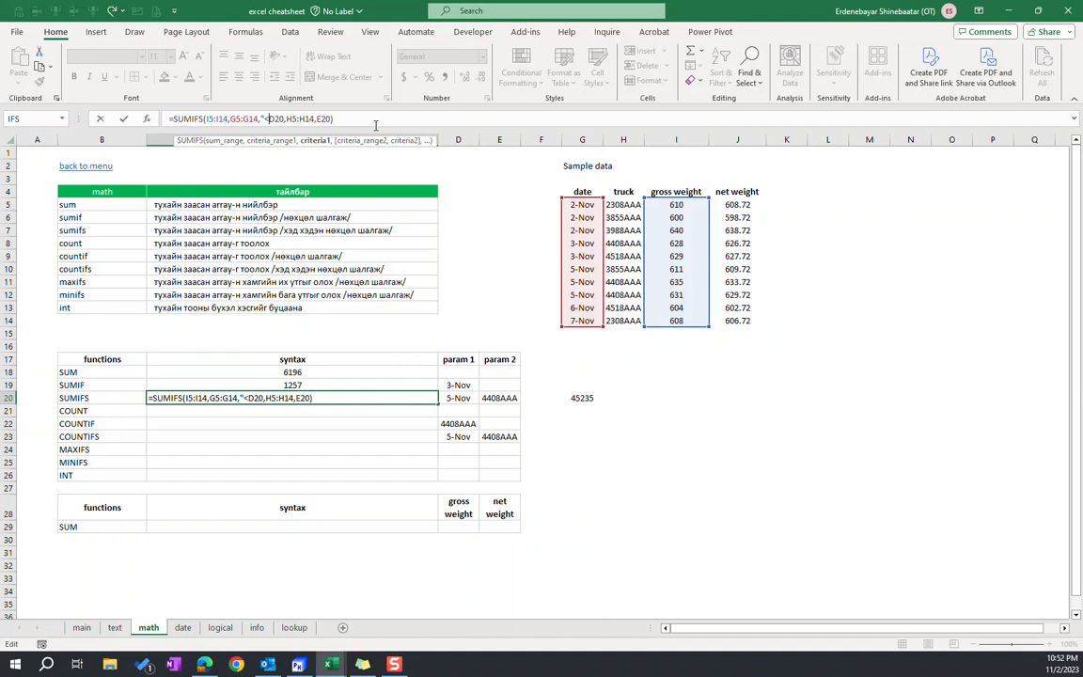
type("\"")
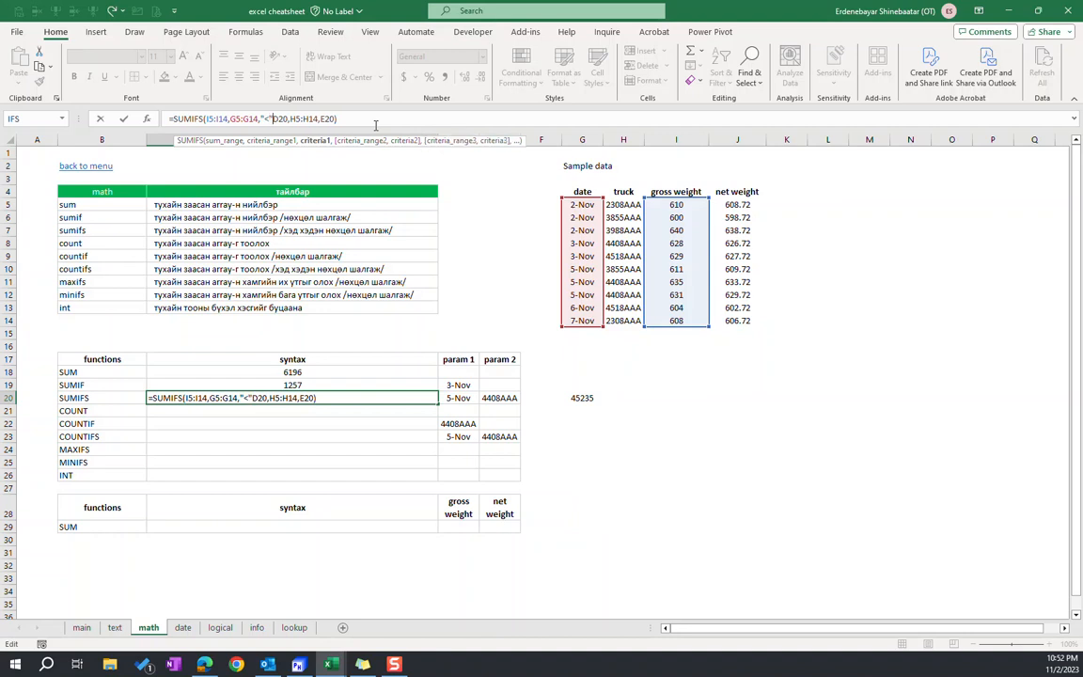
type("&")
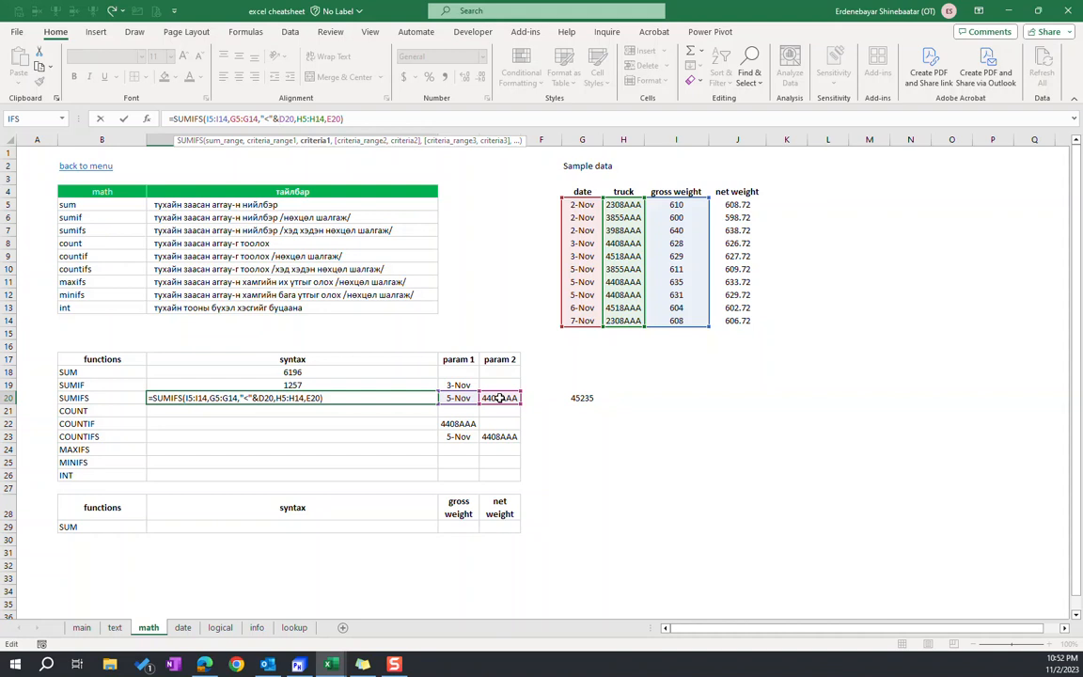
key("Return")
left_click(381, 398)
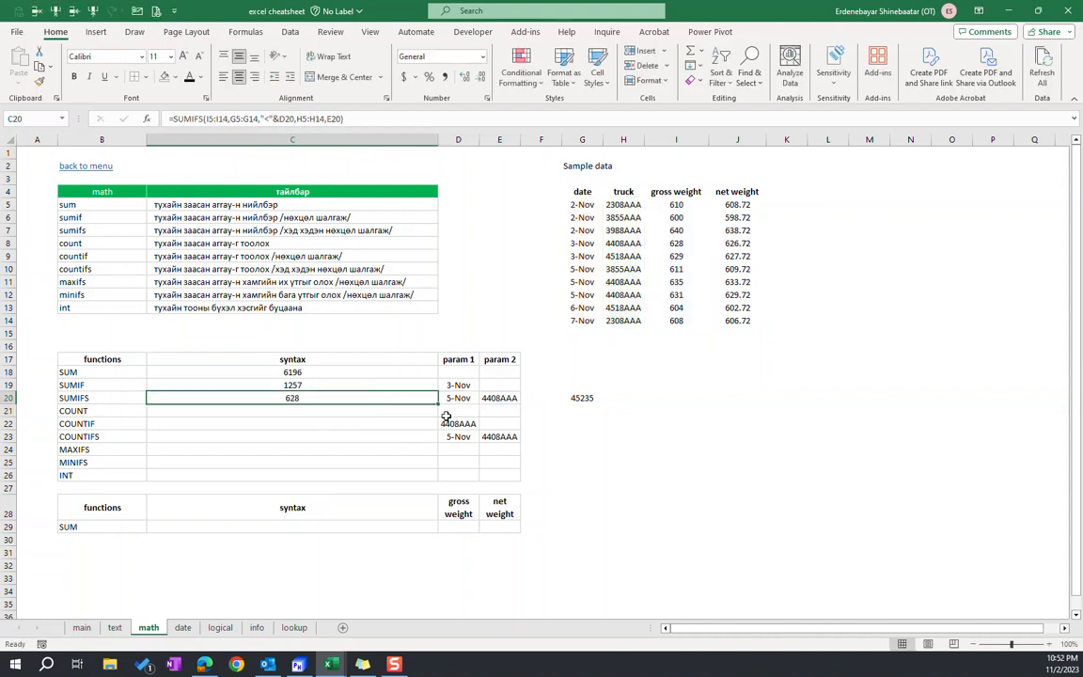
Add filters to the header row of the sample data table G4:J14.
left_click_drag(574, 192, 754, 323)
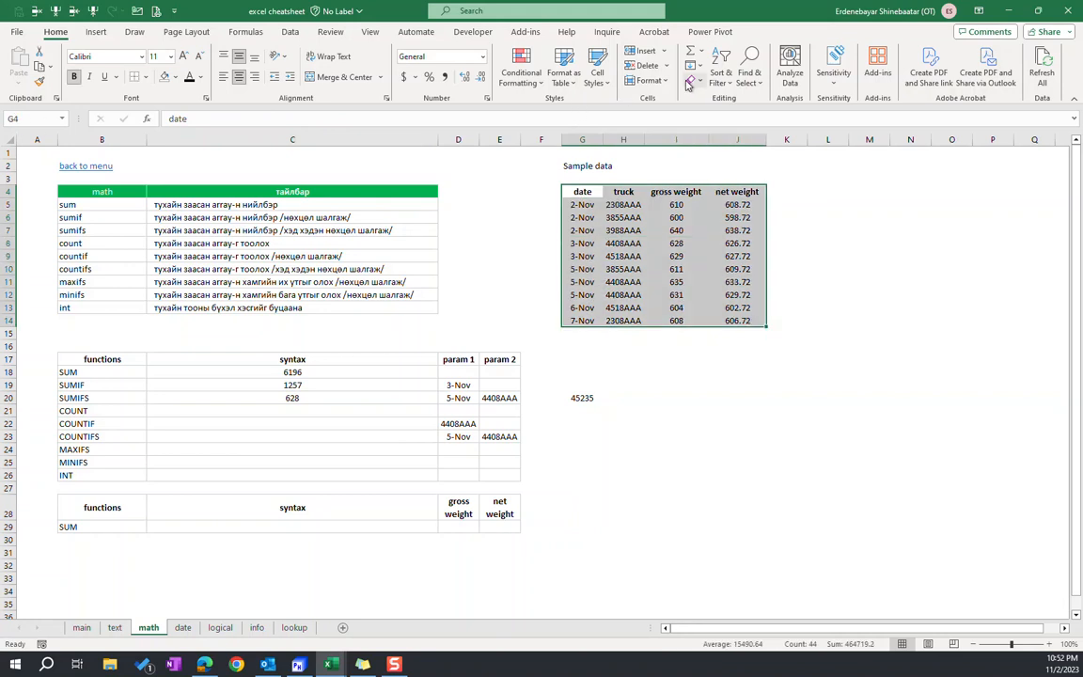
left_click(721, 77)
left_click(741, 156)
left_click_drag(623, 217, 590, 217)
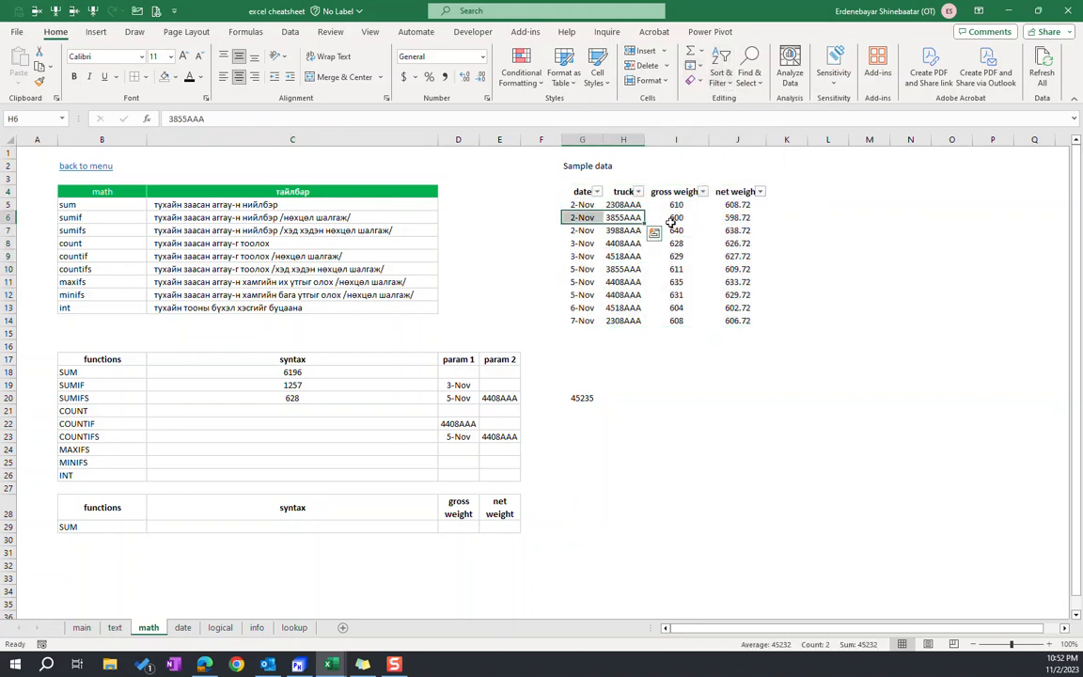
Filter the sample data's date column to 2 and 3 November 2023 only.
left_click(596, 192)
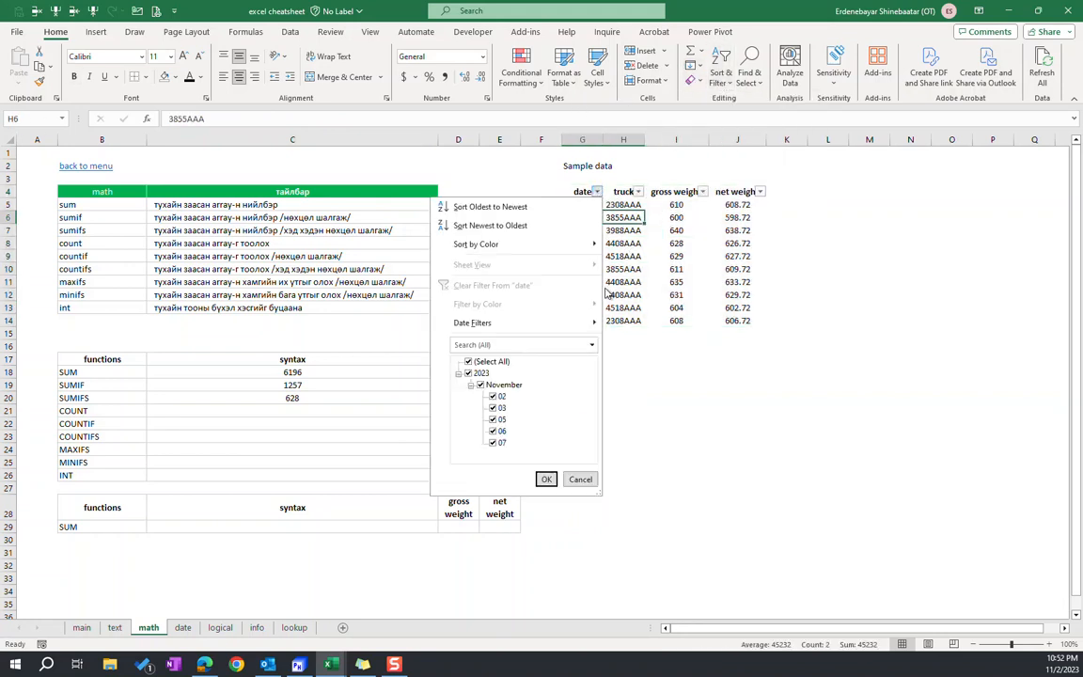
left_click(468, 361)
left_click(492, 397)
left_click(493, 408)
left_click(546, 480)
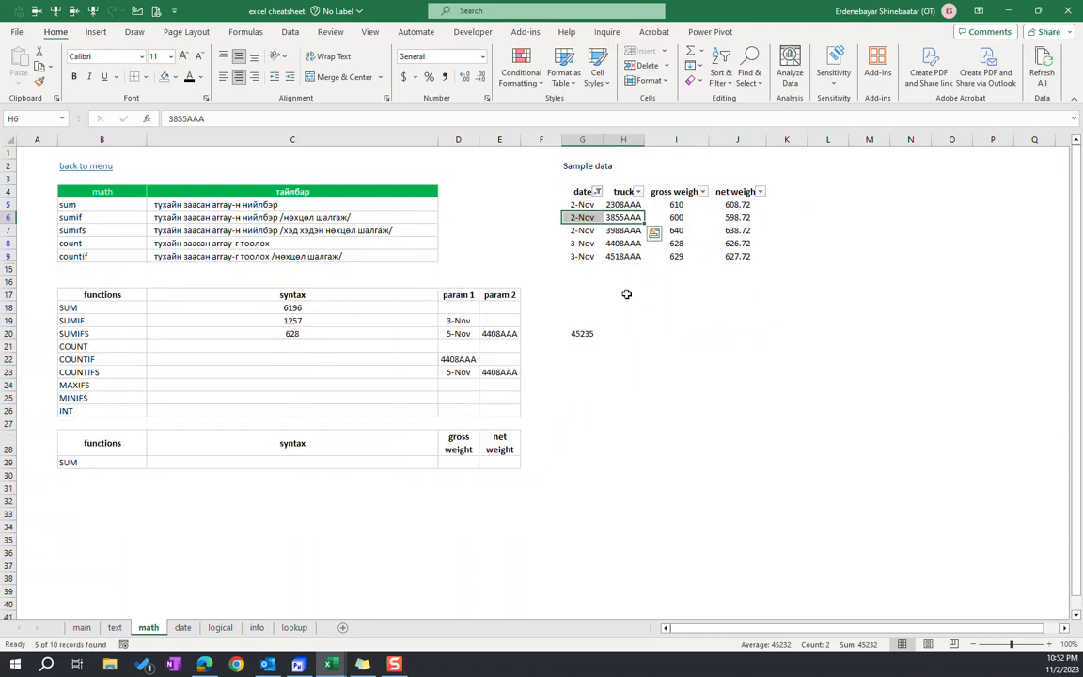
left_click(623, 256)
Filter the truck column to 4408AAA and check the remaining gross weight against the SUMIFS result.
left_click(638, 191)
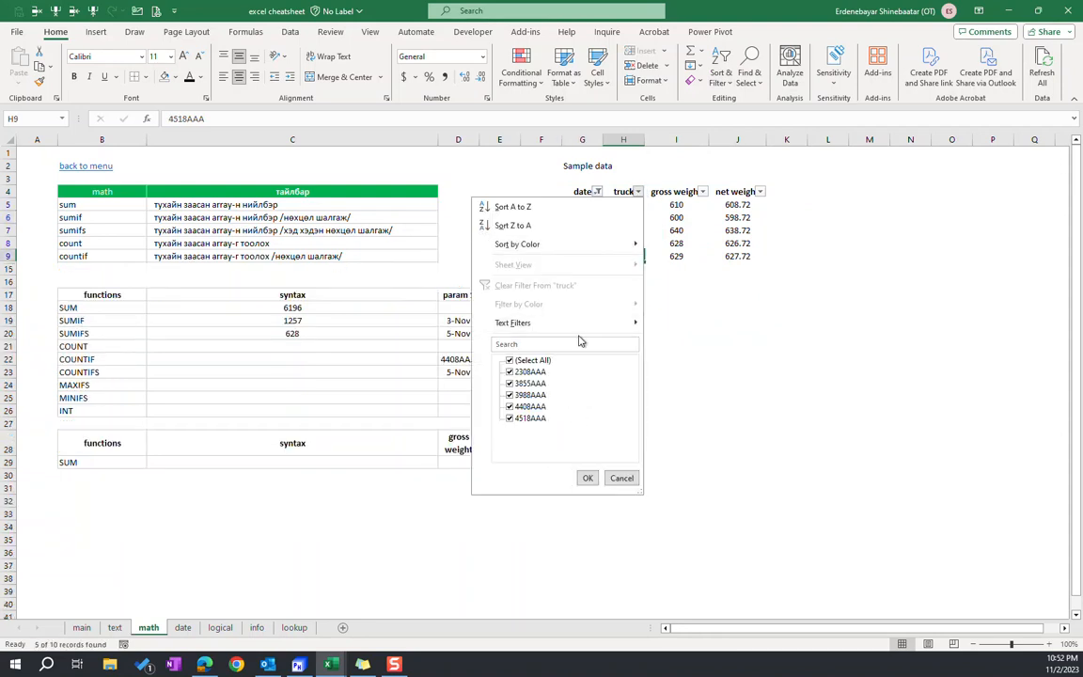
left_click(509, 360)
left_click(510, 407)
left_click(588, 477)
left_click(625, 269)
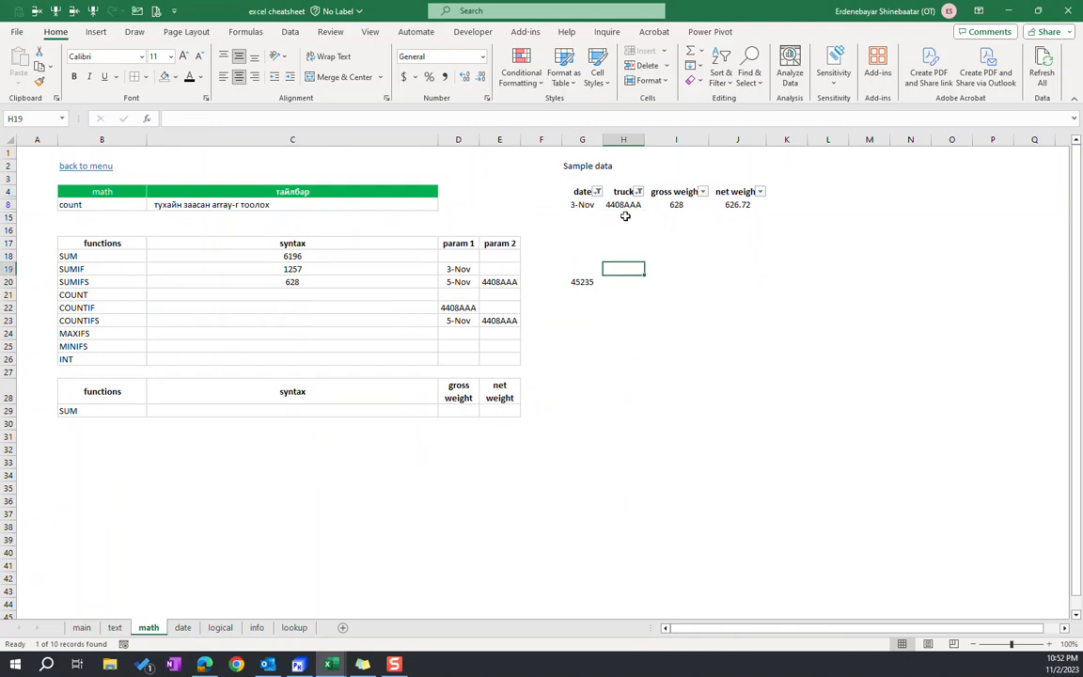
left_click_drag(625, 206, 575, 203)
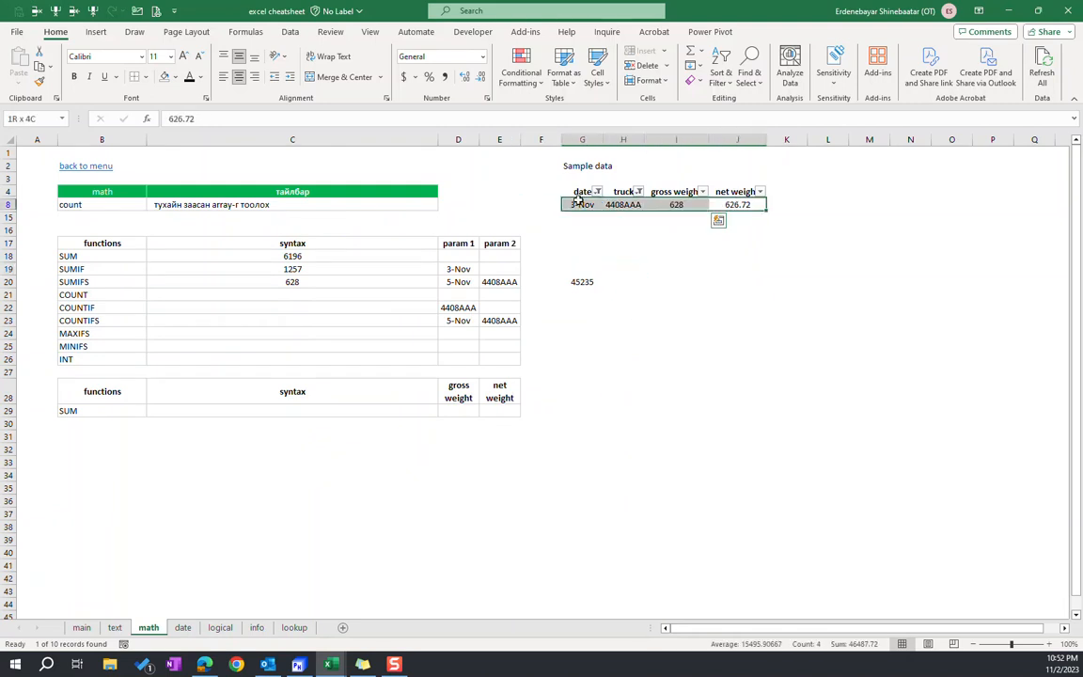
left_click(667, 206)
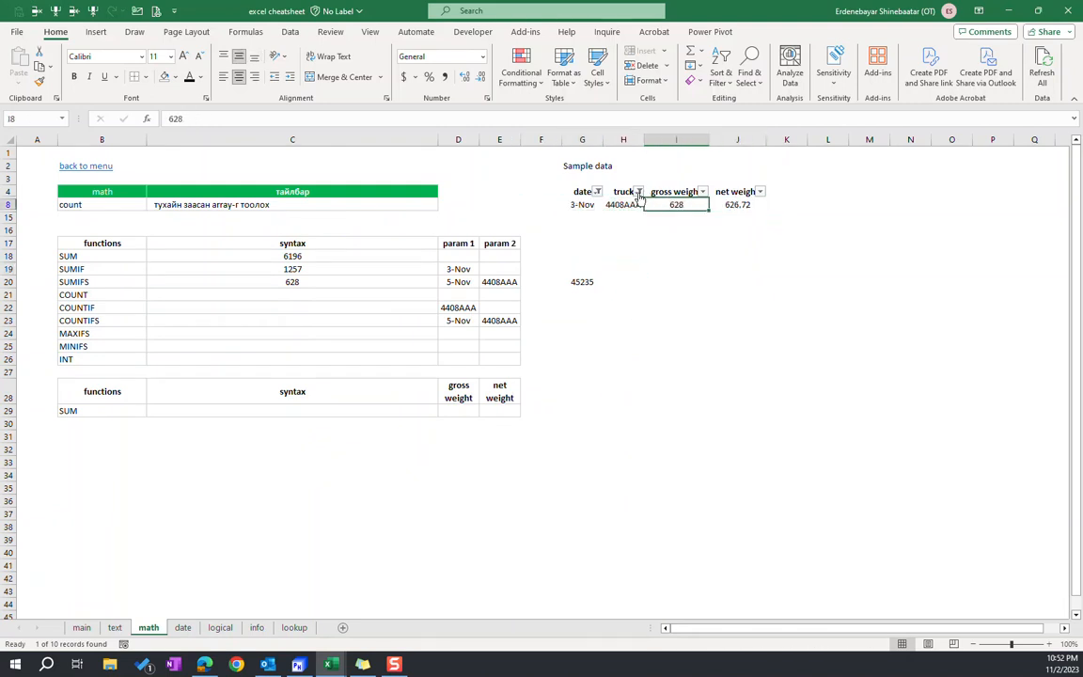
Clear the filters from the truck and date columns of the sample data.
left_click(639, 192)
left_click(535, 285)
left_click(597, 192)
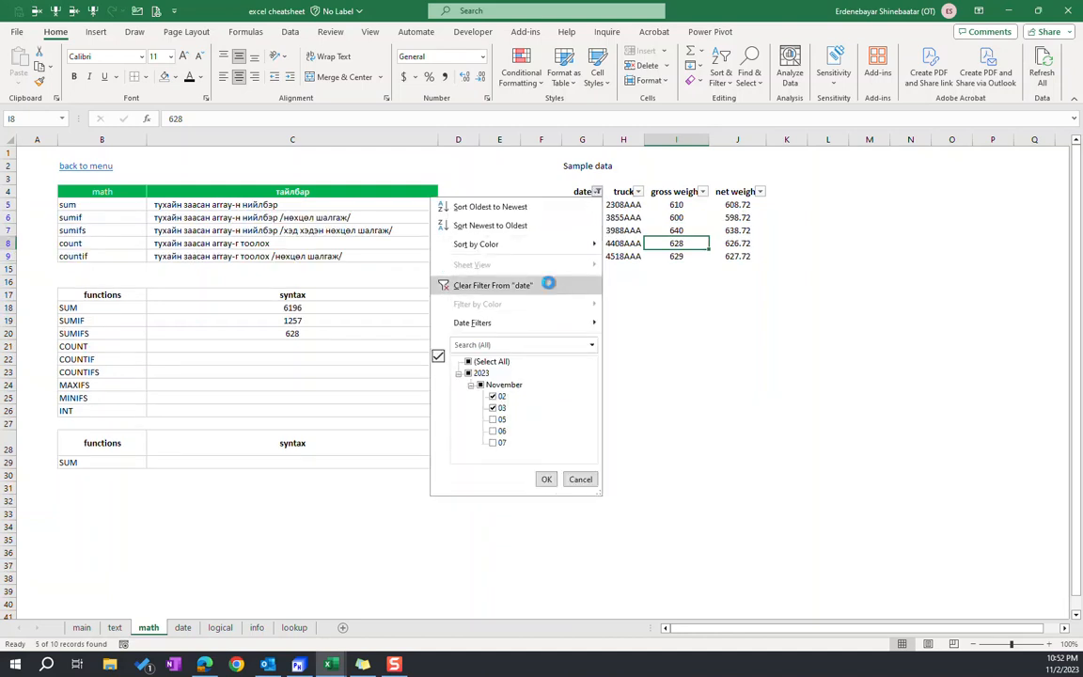
left_click(496, 285)
left_click(409, 362)
Review the date and truck criteria in the SUMIFS formula in C20, including the quoted less-than operator.
left_click(334, 398)
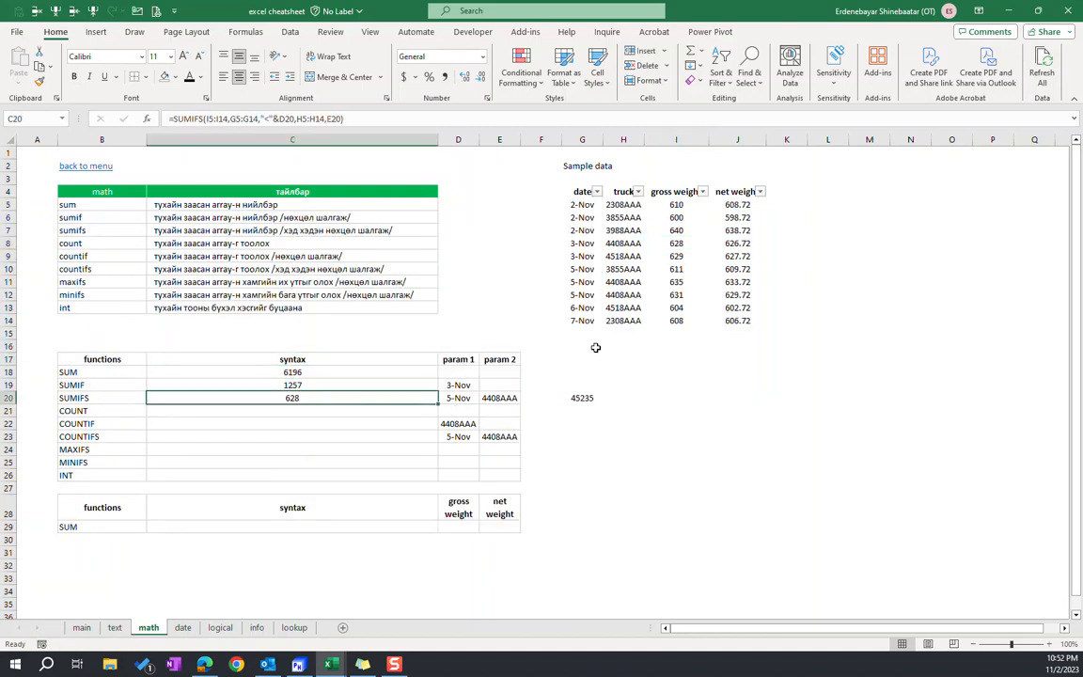
left_click(277, 118)
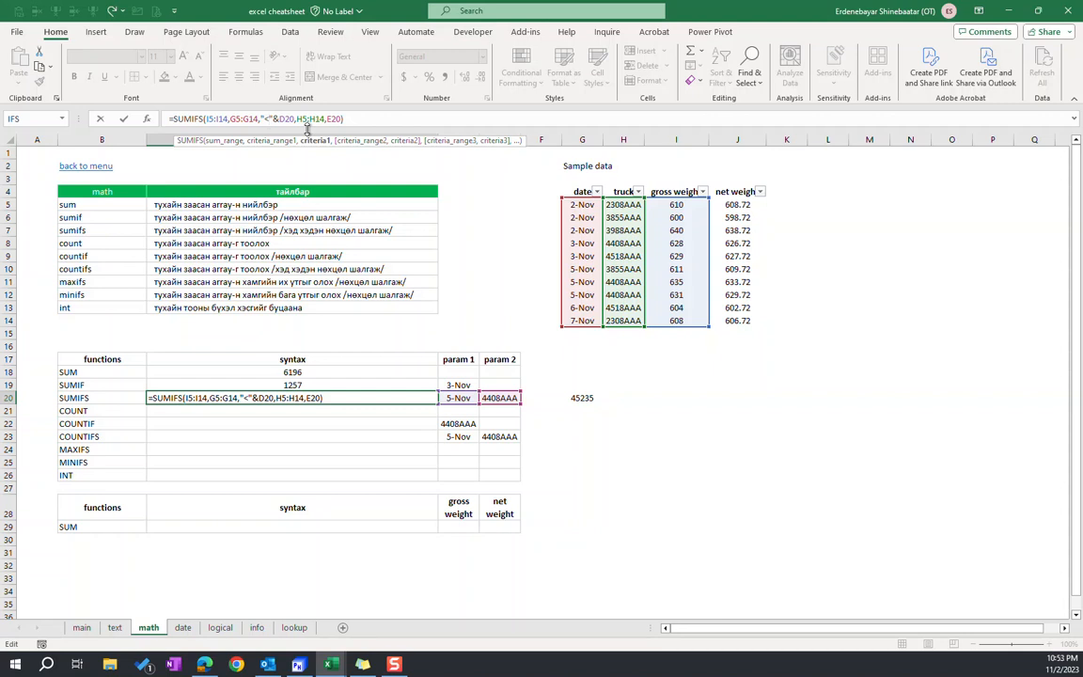
left_click_drag(260, 119, 273, 118)
left_click(325, 118)
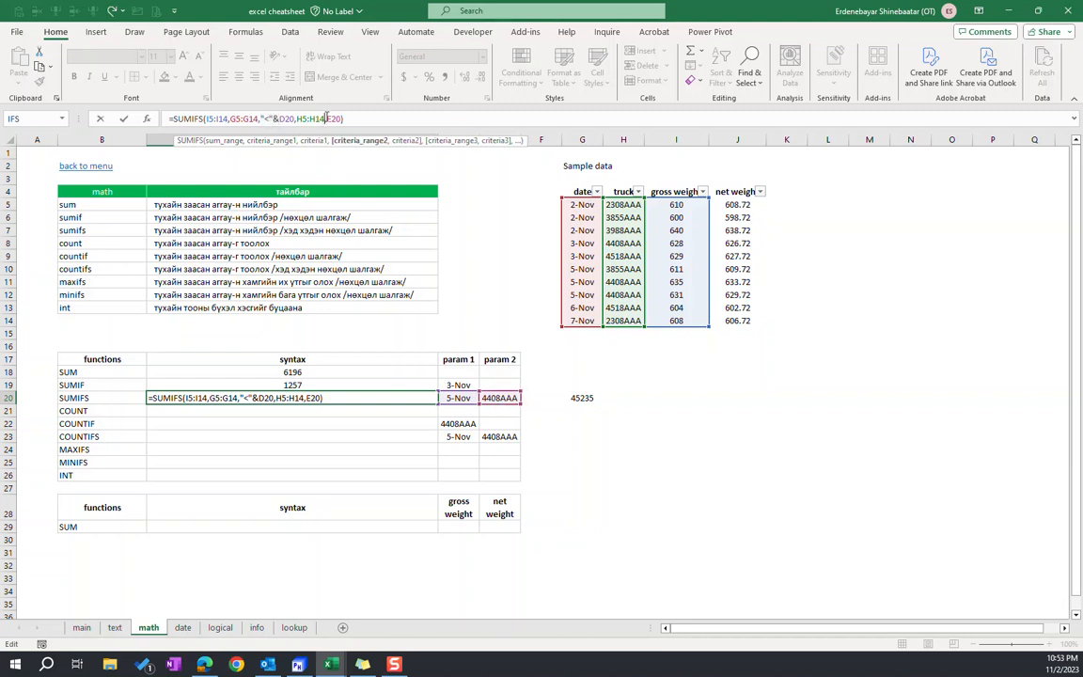
left_click(333, 116)
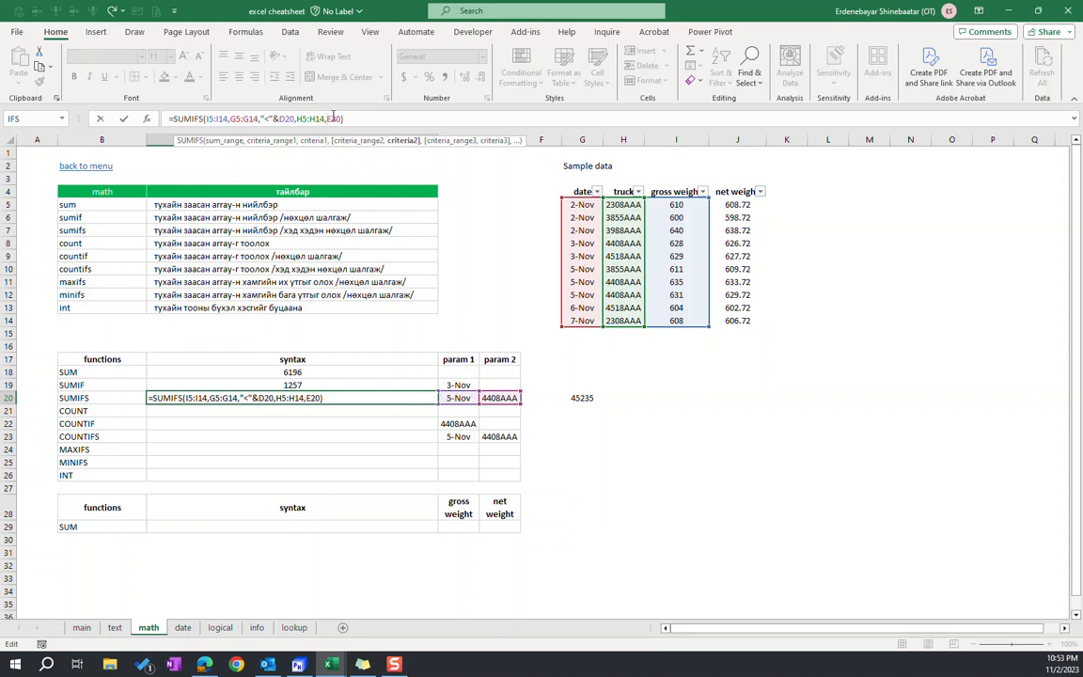